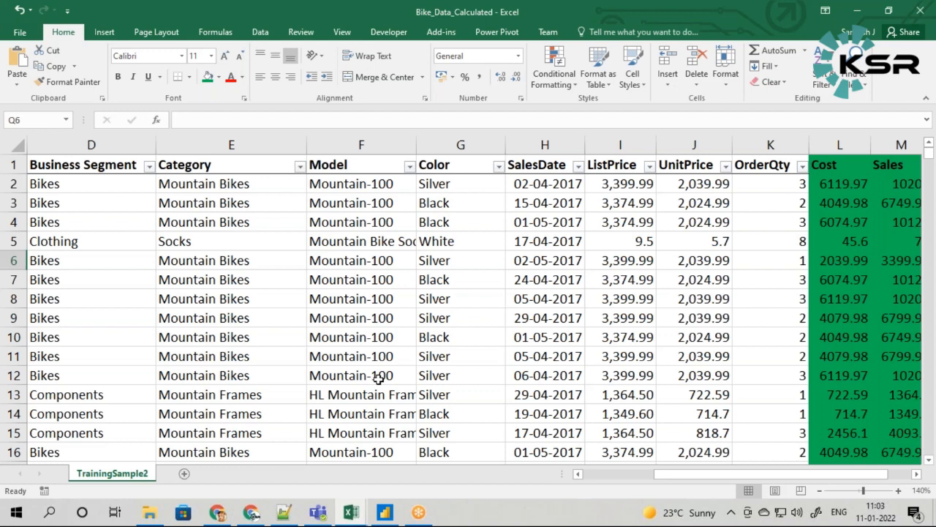
# Step: Switch to the Youtube_DAX report in Power BI Desktop and open the empty Page 4
pyautogui.moveTo(690, 472); pyautogui.dragTo(713, 474)
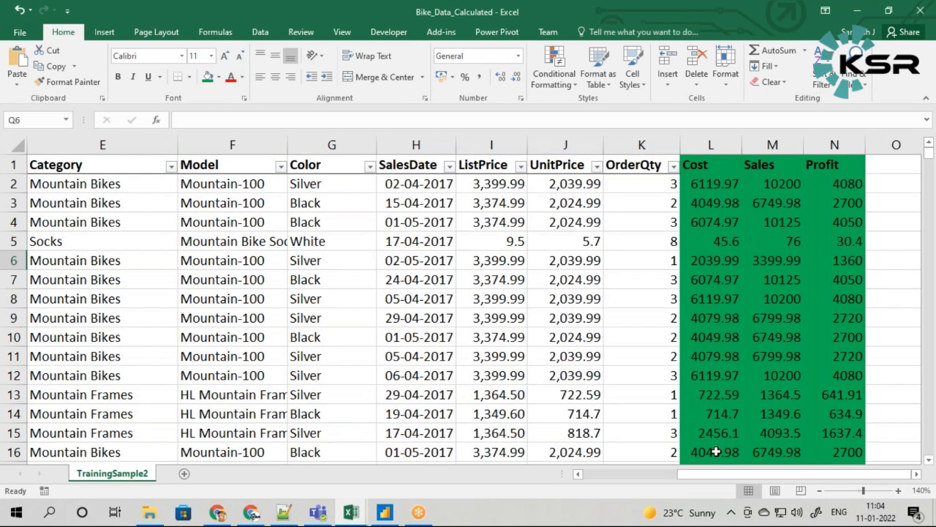
pyautogui.moveTo(709, 474); pyautogui.dragTo(611, 475)
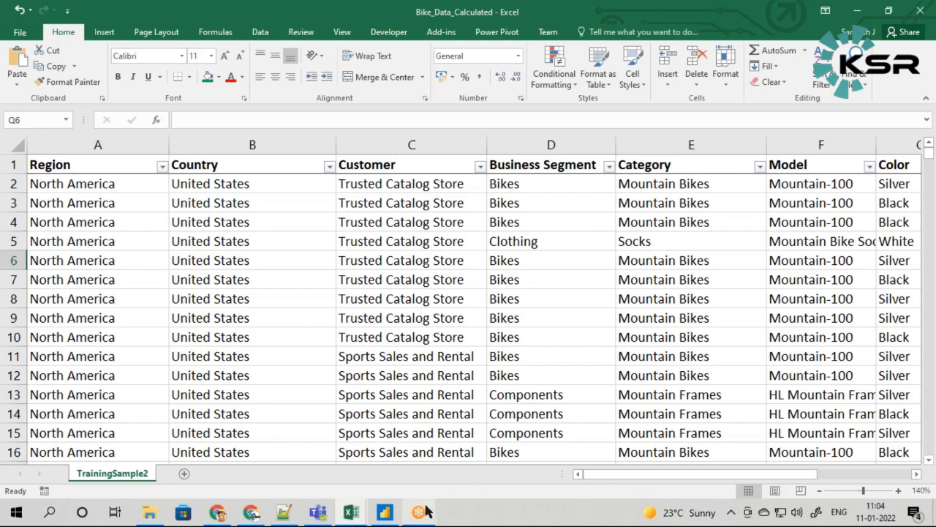
pyautogui.click(386, 512)
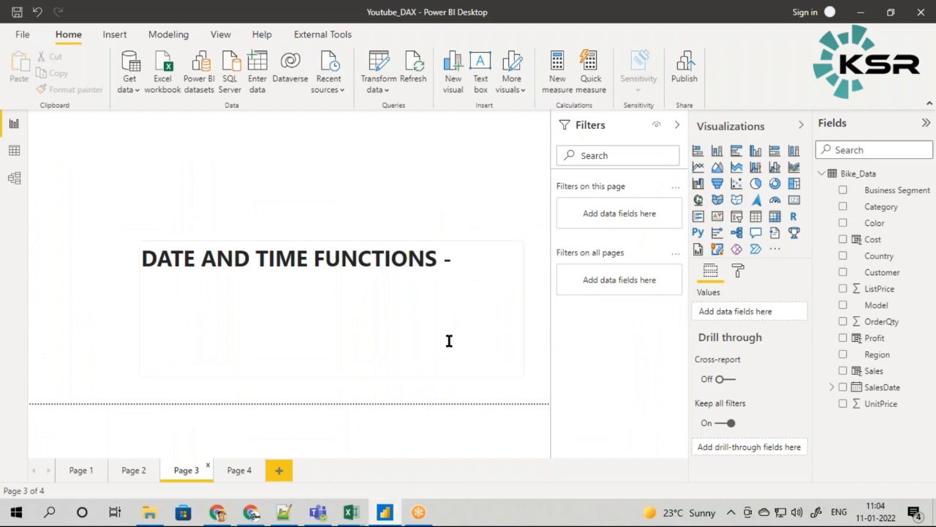
pyautogui.click(235, 471)
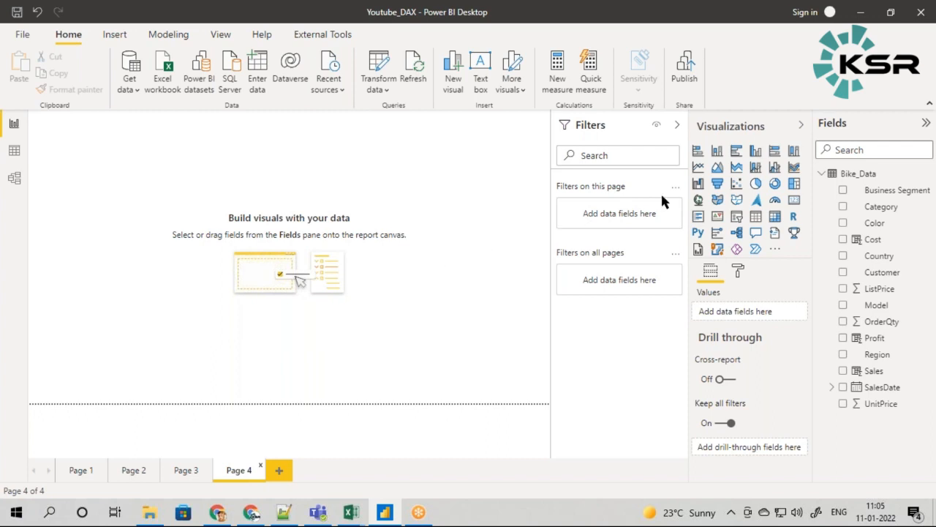
# Step: Insert a line chart filling most of the page, with SalesDate on the axis and Sales as its values
pyautogui.click(698, 166)
pyautogui.moveTo(123, 181); pyautogui.dragTo(133, 202)
pyautogui.moveTo(157, 239); pyautogui.dragTo(516, 382)
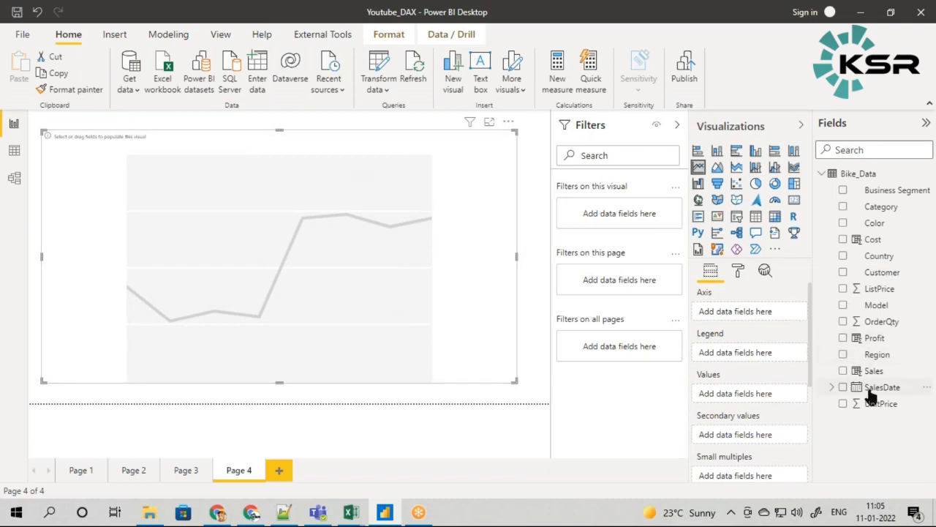
pyautogui.moveTo(870, 391); pyautogui.dragTo(746, 315)
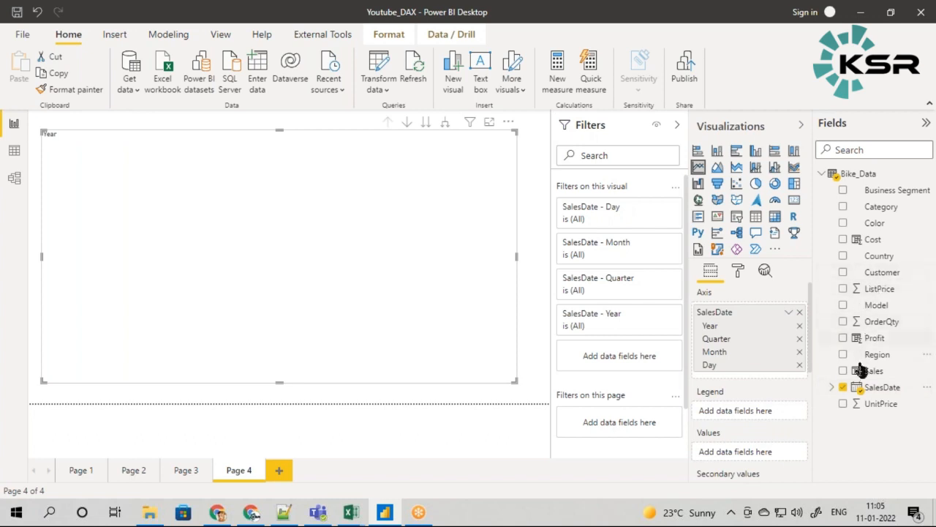
pyautogui.moveTo(865, 371); pyautogui.dragTo(743, 457)
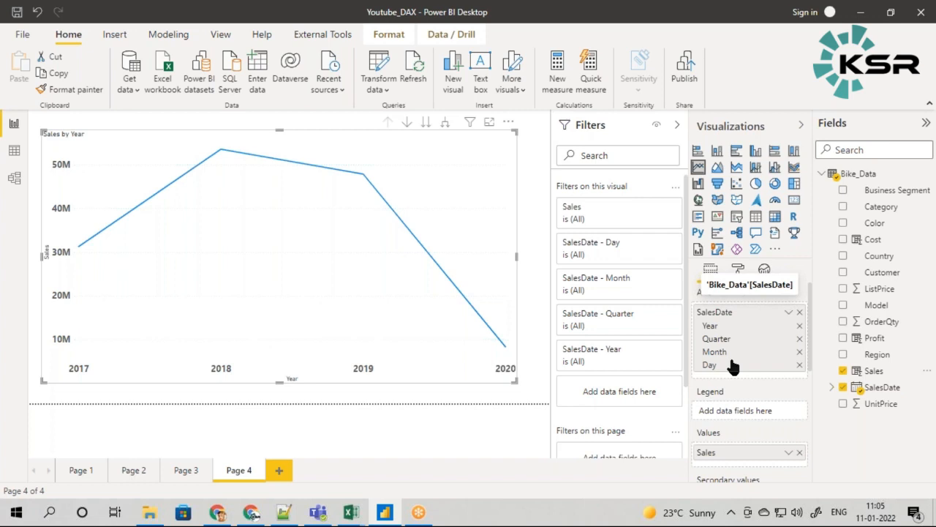
# Step: Remove the Year, Quarter, Month and Day levels from the chart's axis one by one and add SalesDate back
pyautogui.click(799, 326)
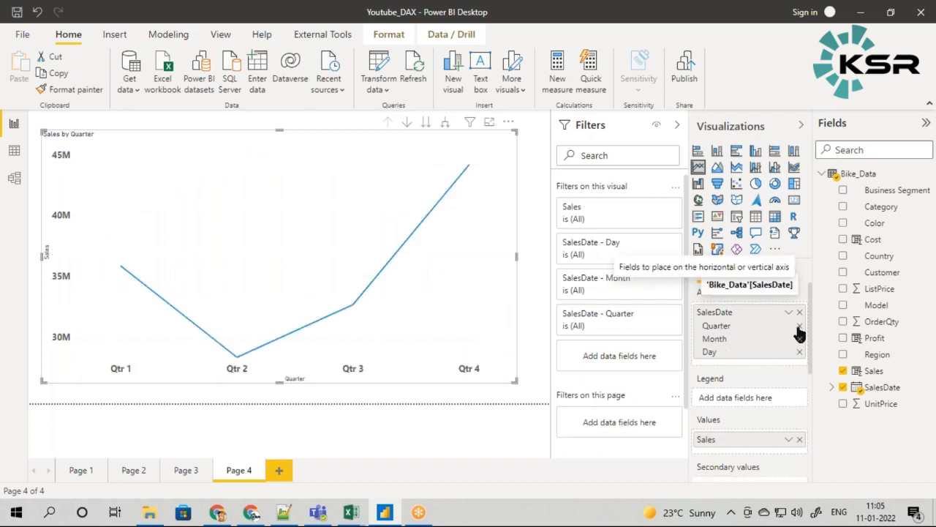
pyautogui.click(800, 326)
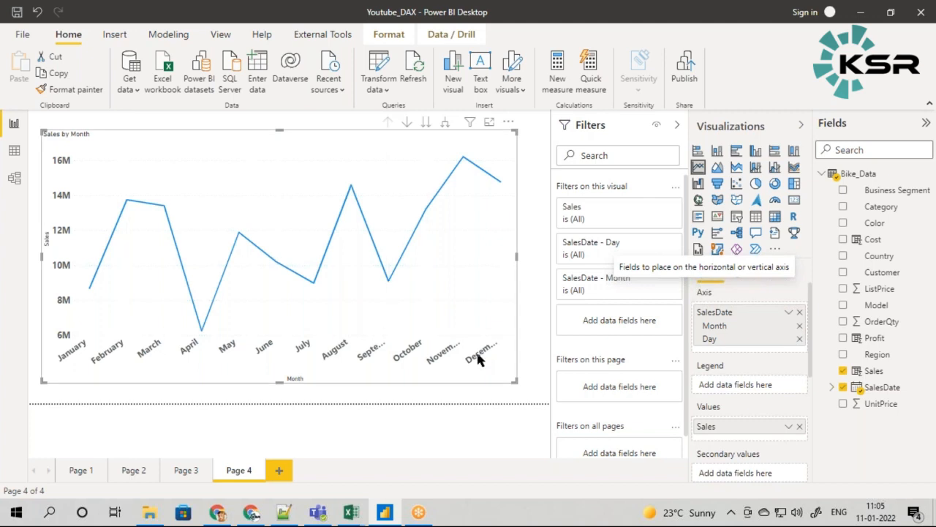
pyautogui.click(799, 326)
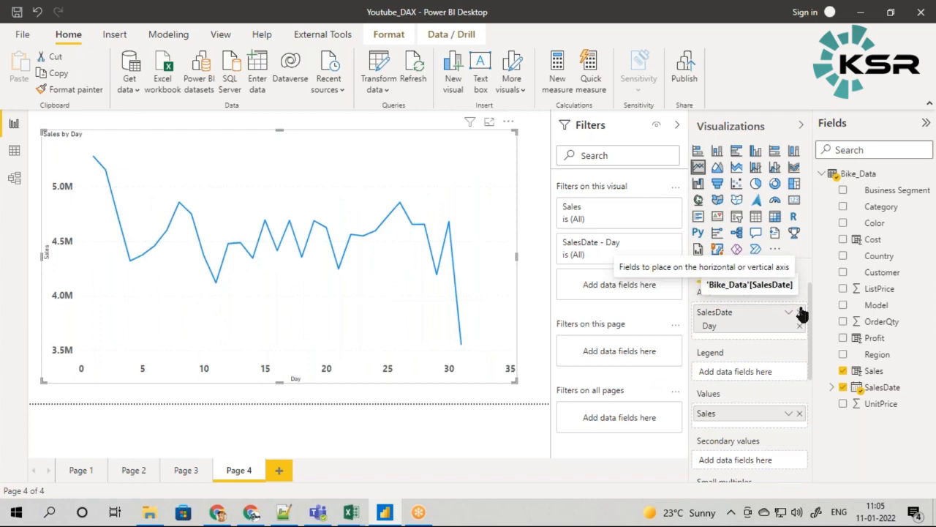
pyautogui.click(800, 326)
pyautogui.moveTo(849, 388); pyautogui.dragTo(751, 317)
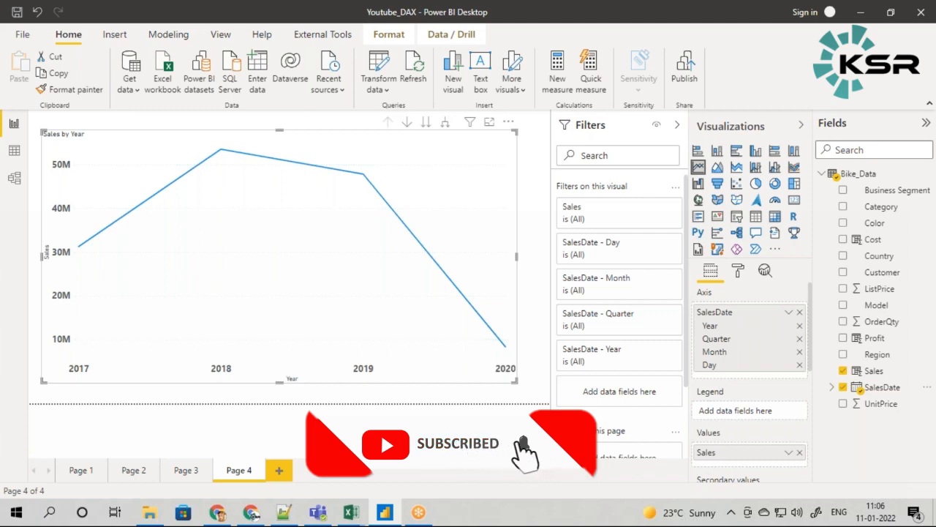
# Step: Add a calculated column to the Bike_Data table in the data view and name it Year
pyautogui.click(16, 150)
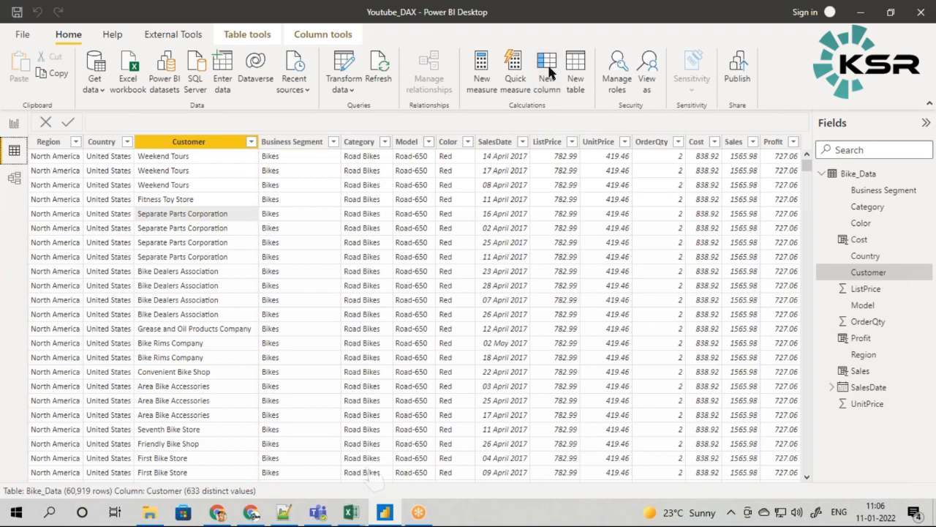
pyautogui.click(549, 72)
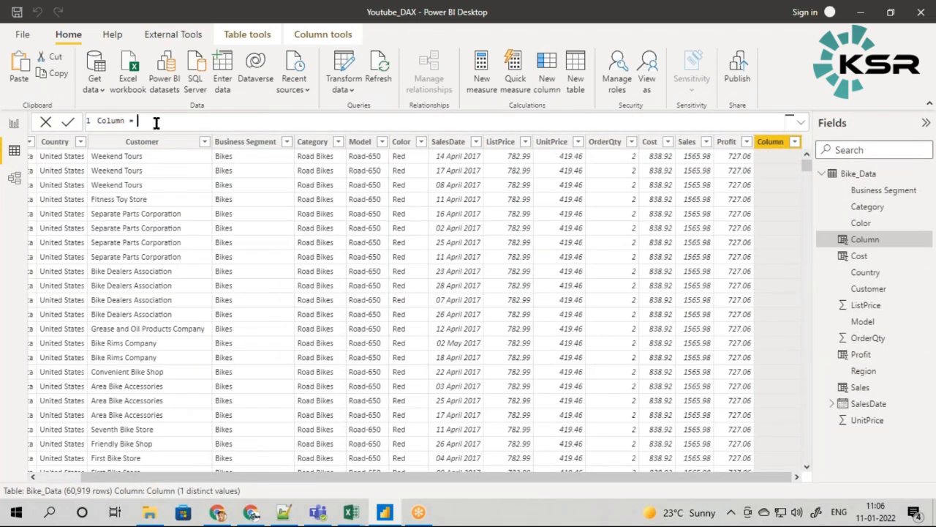
pyautogui.scroll(5, 157, 123)
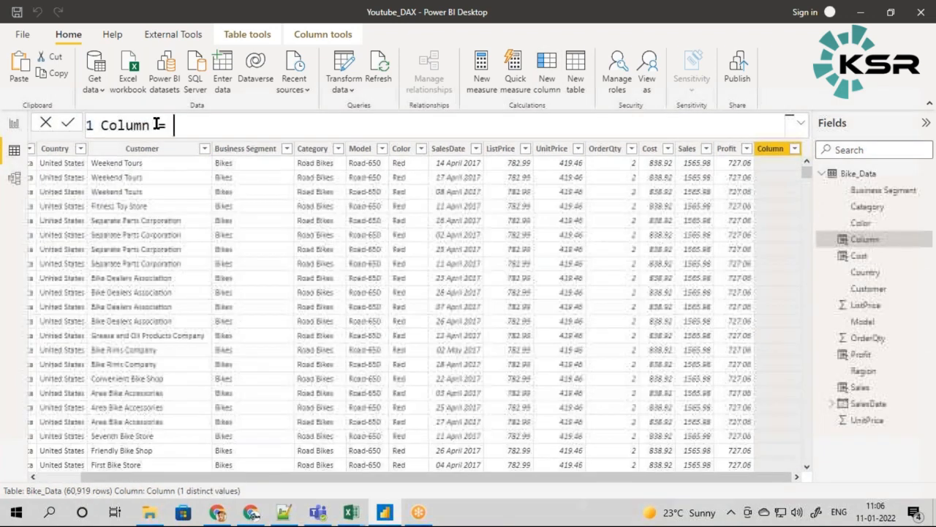
pyautogui.doubleClick(123, 126)
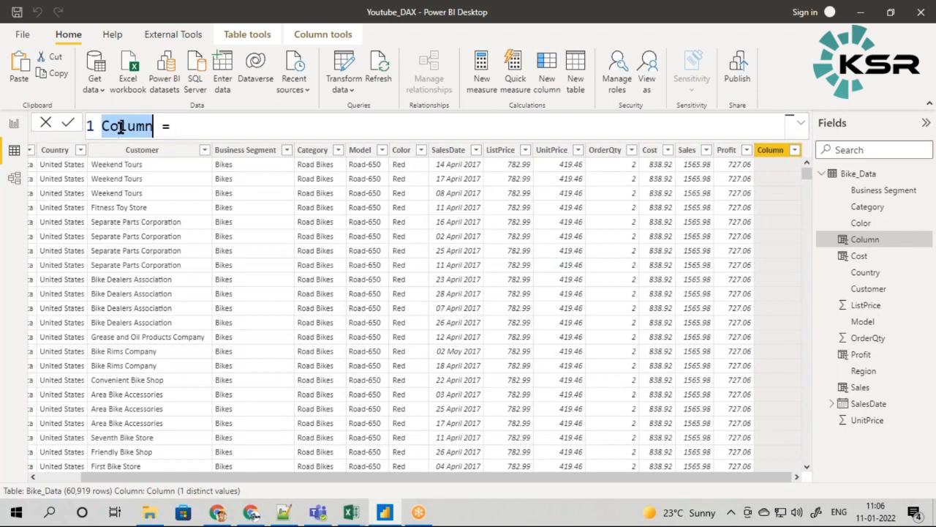
pyautogui.write('Year')
# Step: Define the Year column with the formula Year(Bike_Data[SalesDate])
pyautogui.click(175, 129)
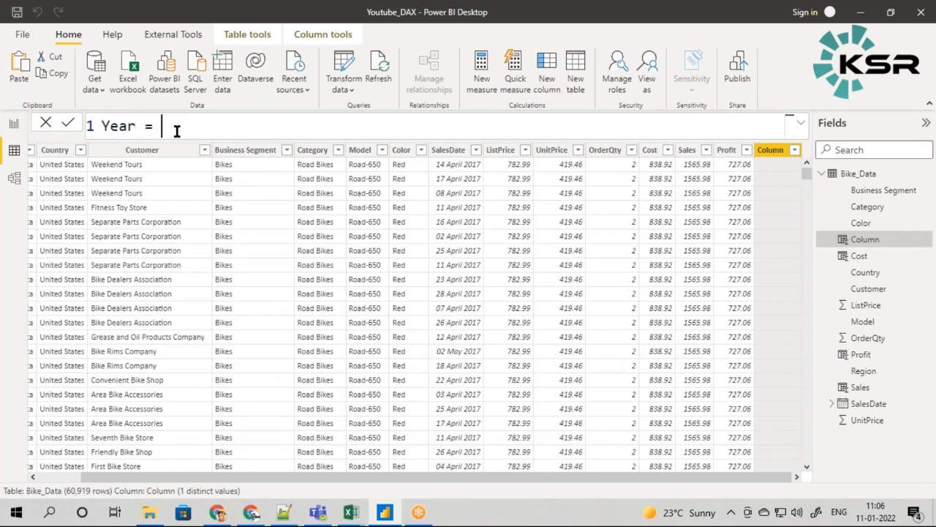
pyautogui.write('y')
pyautogui.press('BackSpace')
pyautogui.write('Yea')
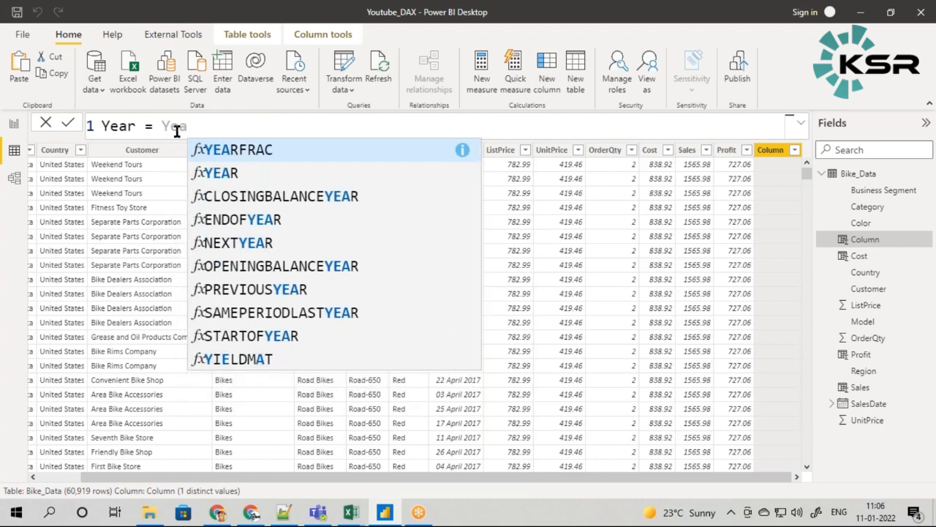
pyautogui.write('r')
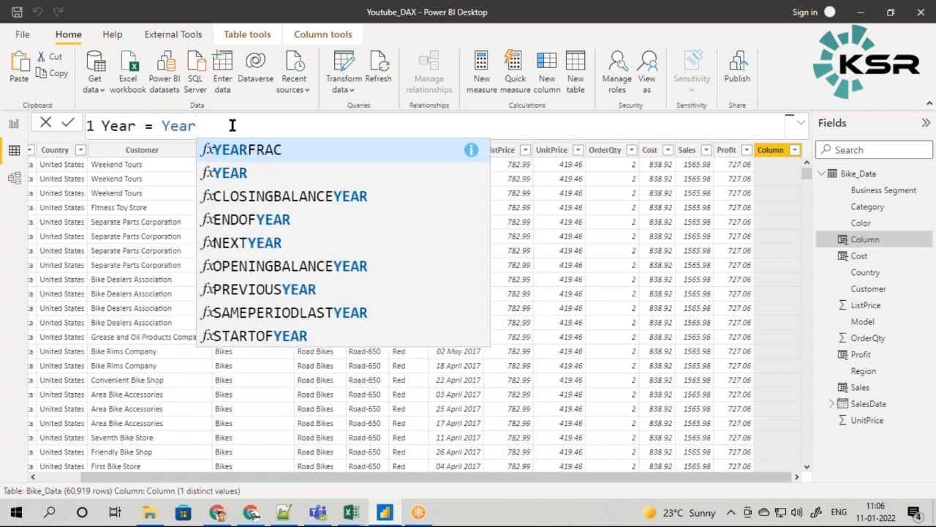
pyautogui.write('(')
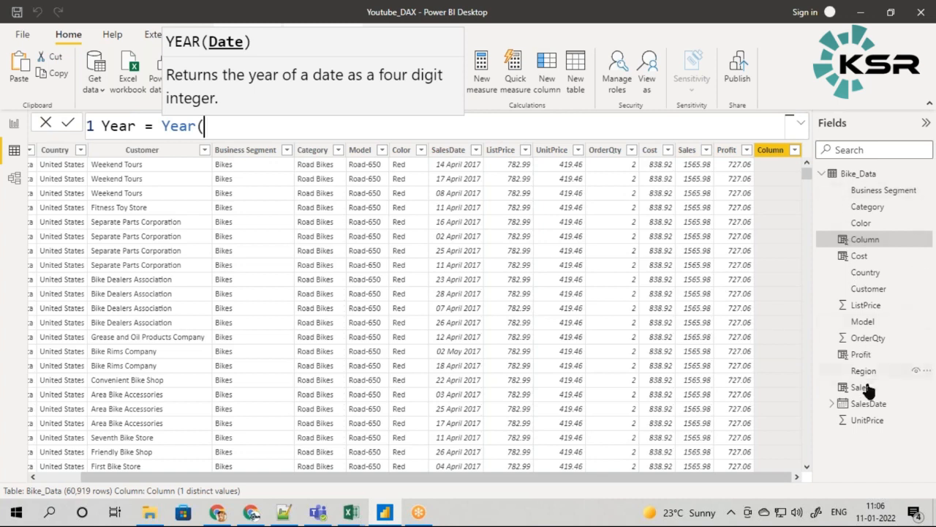
pyautogui.write('bike')
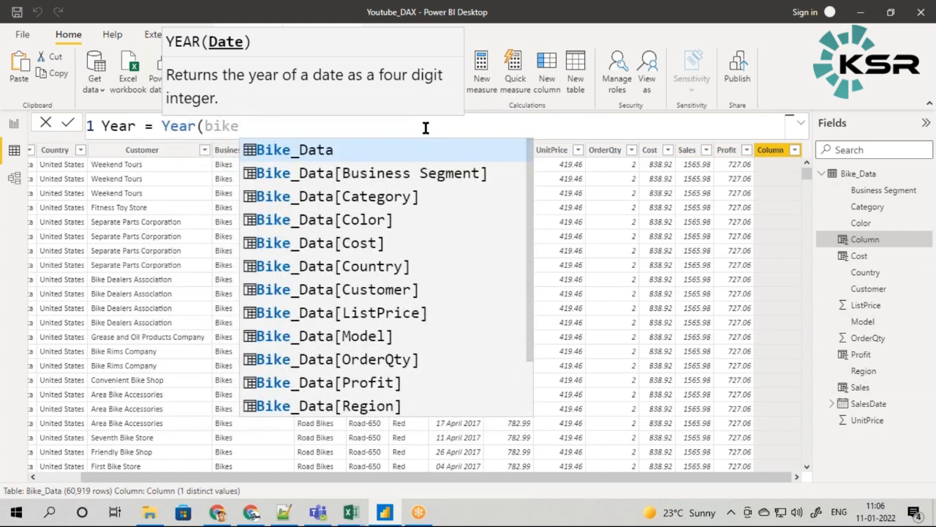
pyautogui.write('_data[')
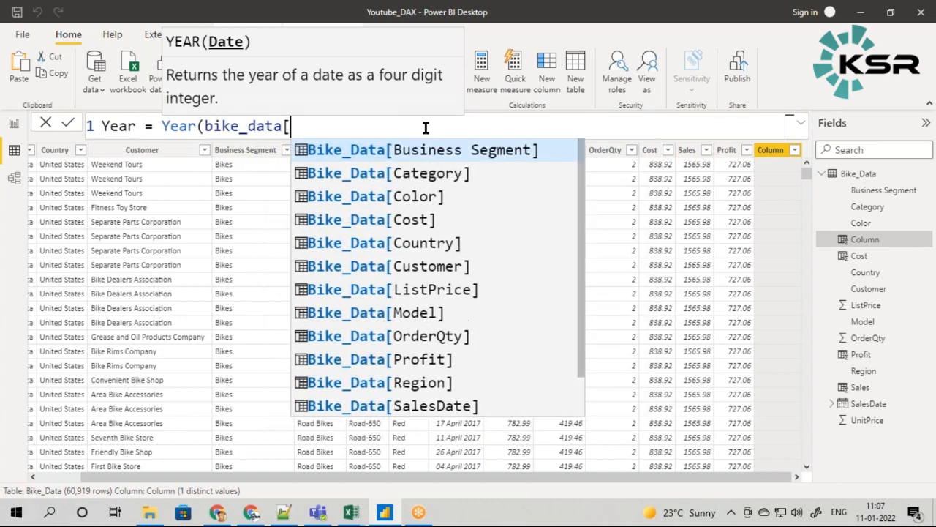
pyautogui.click(396, 406)
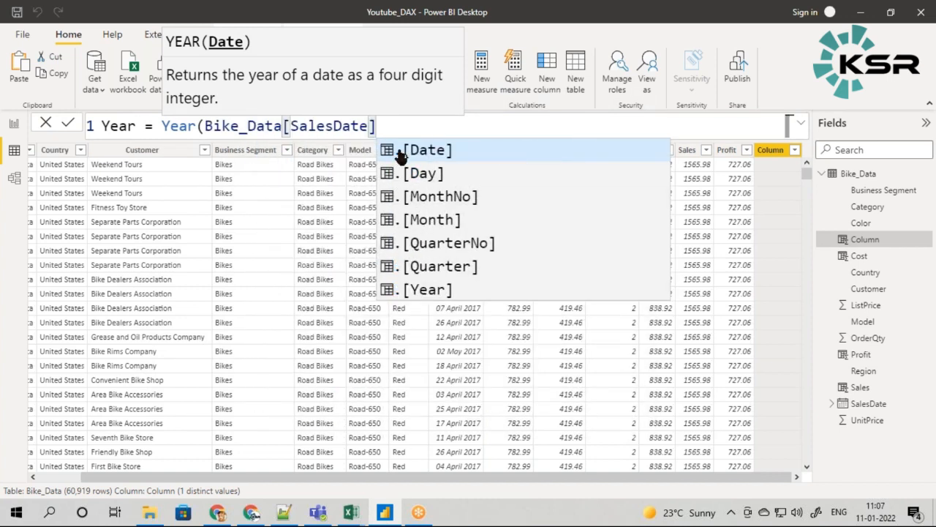
pyautogui.write(')')
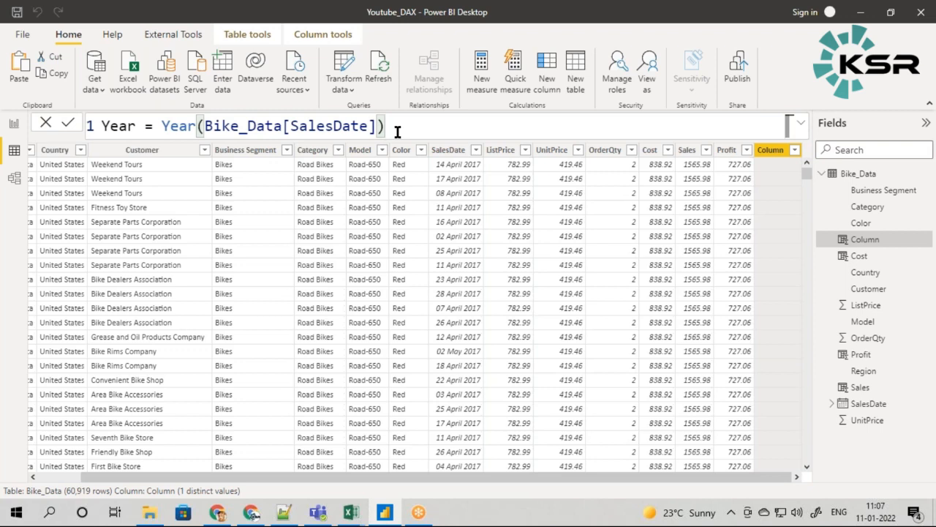
pyautogui.press('Return')
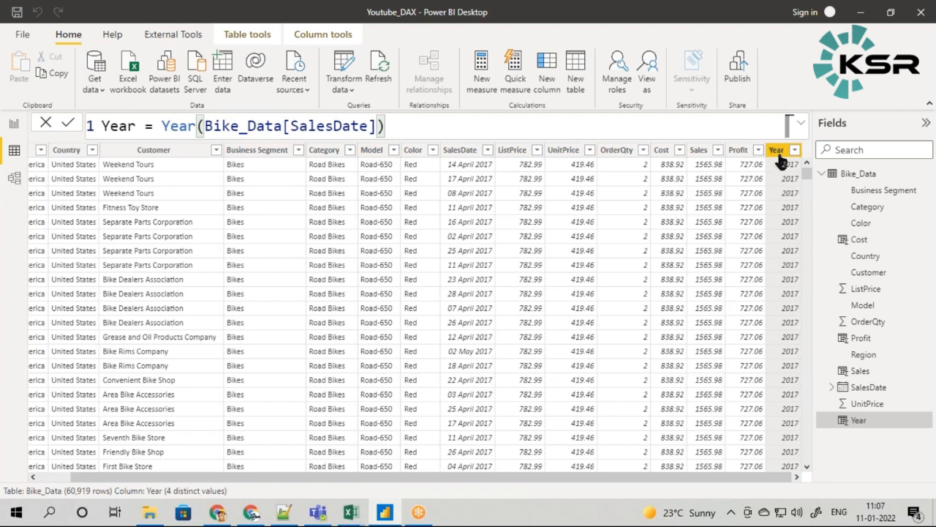
# Step: Add another calculated column to Bike_Data and name it Month
pyautogui.click(547, 64)
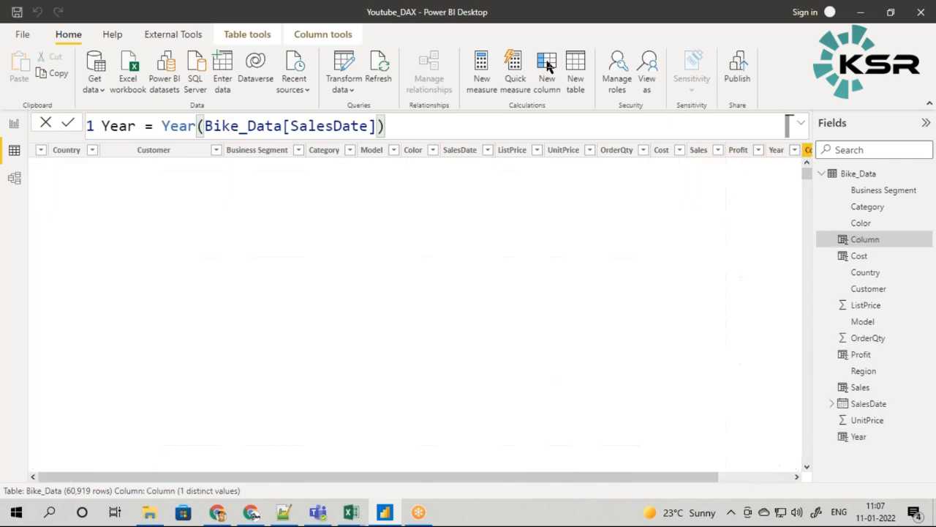
pyautogui.click(127, 127)
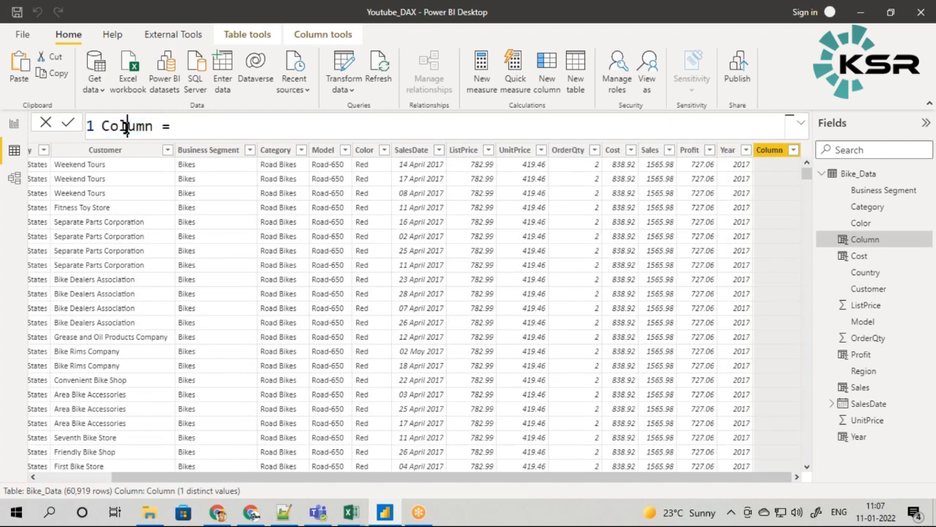
pyautogui.doubleClick(126, 127)
pyautogui.write('Month')
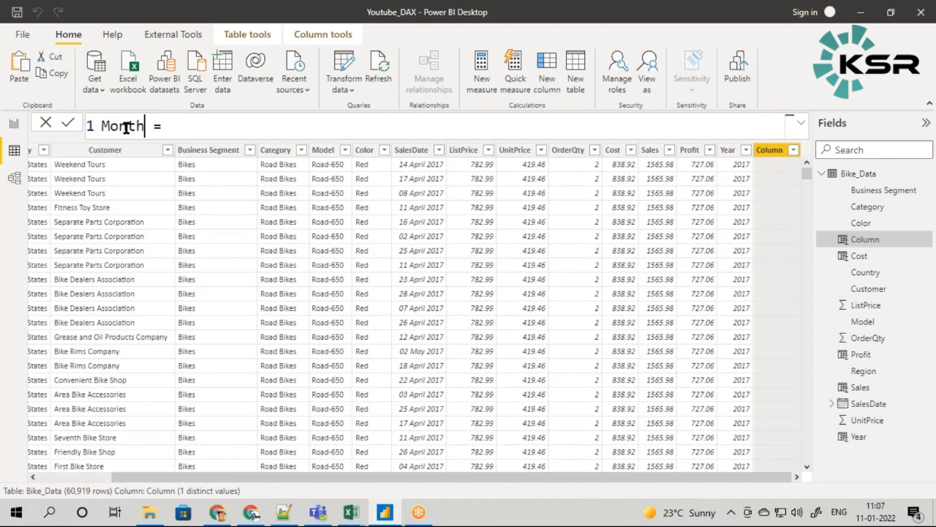
# Step: Define the Month column with the formula MONTH(Bike_Data[SalesDate])
pyautogui.click(181, 126)
pyautogui.write('Month')
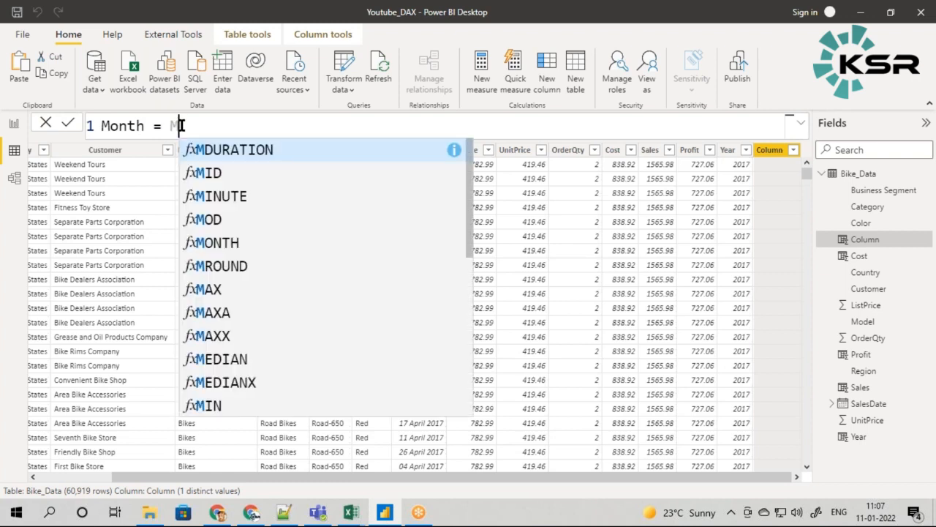
pyautogui.press('Tab')
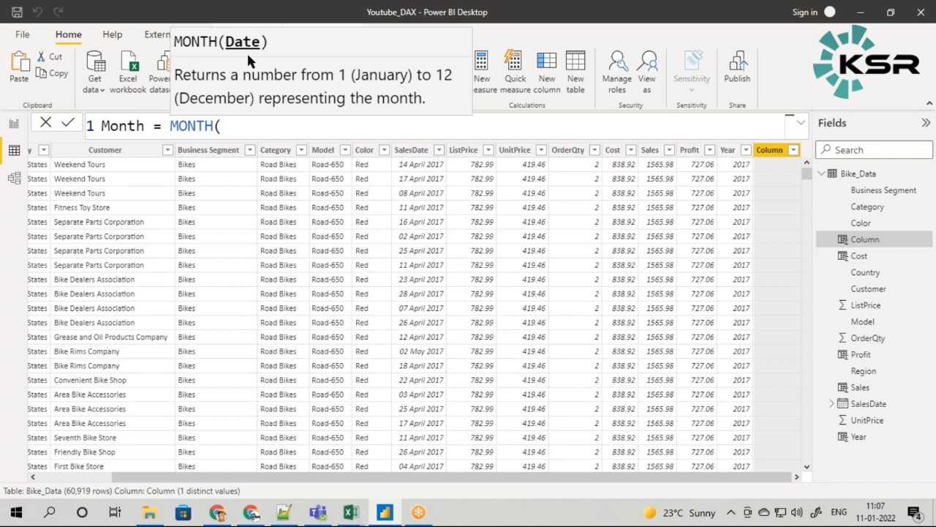
pyautogui.write('Bike')
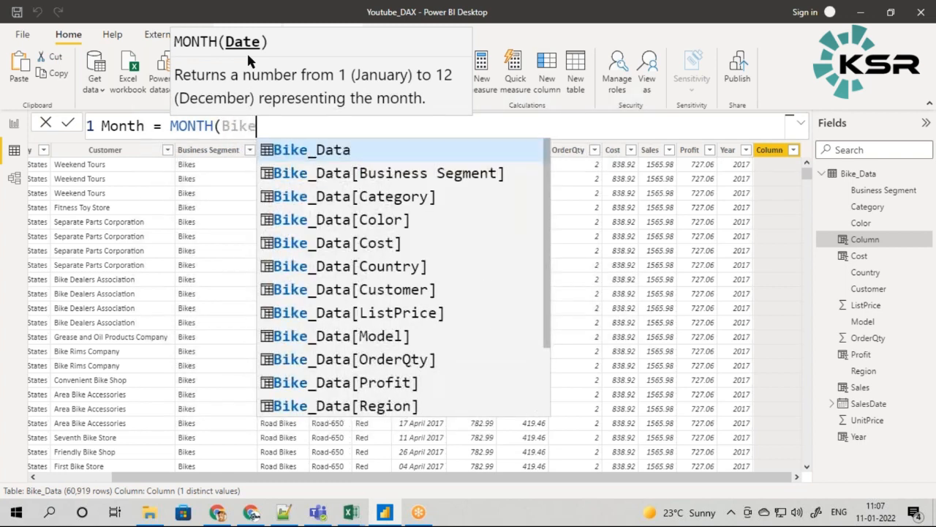
pyautogui.write('_data[')
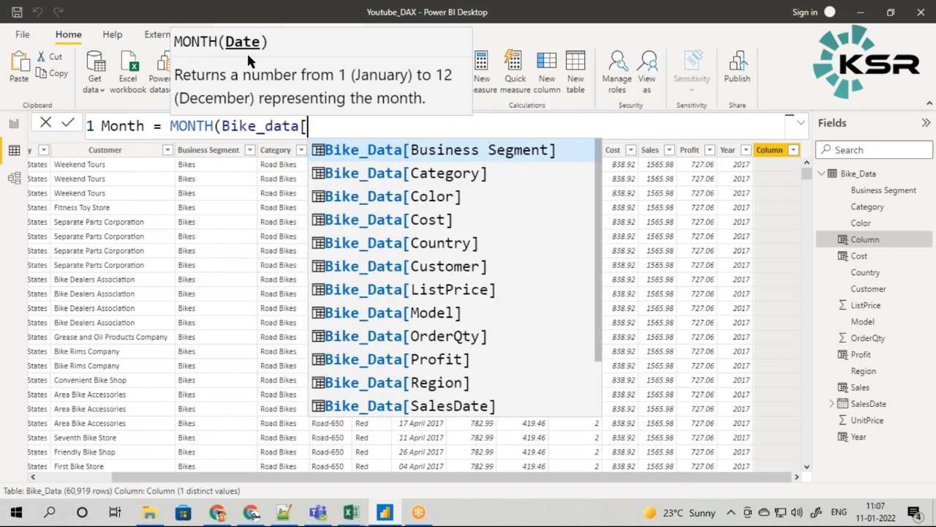
pyautogui.click(395, 406)
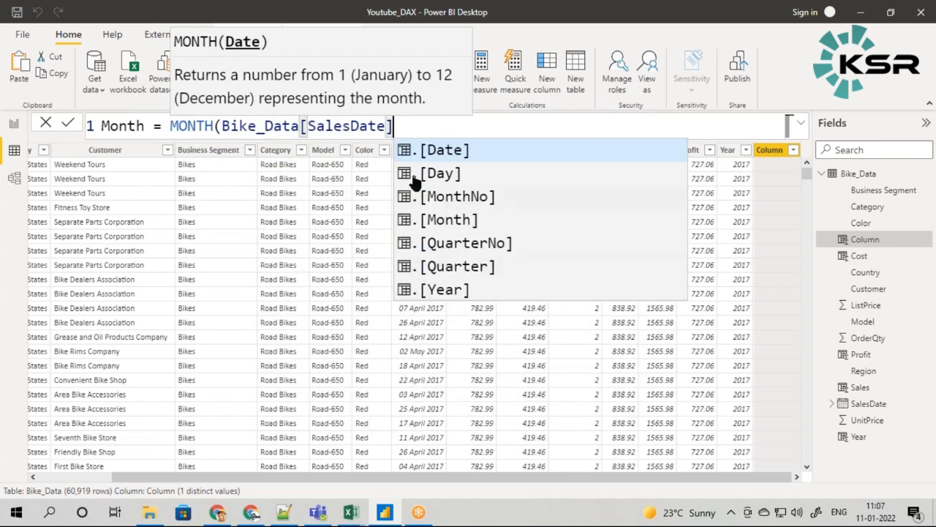
pyautogui.write(')')
pyautogui.press('Return')
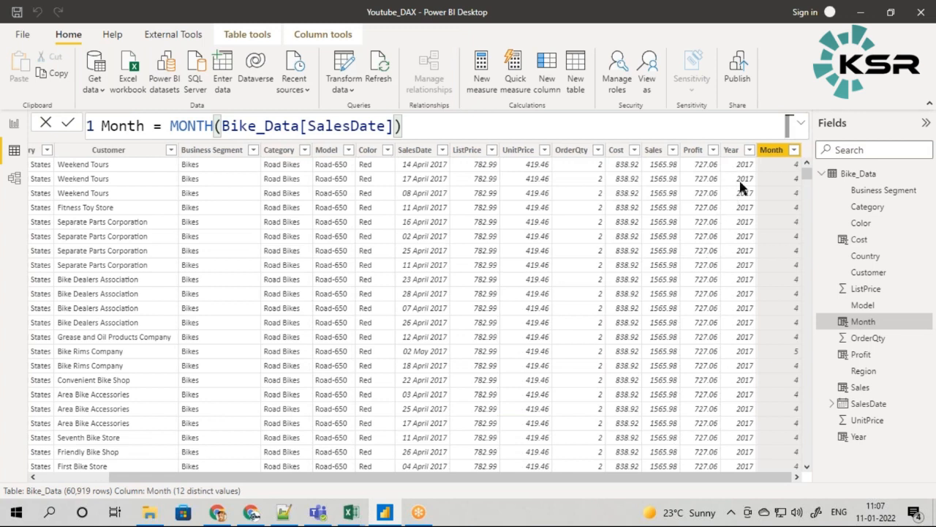
# Step: Add another calculated column to the Bike_Data table and name it Day
pyautogui.click(548, 65)
pyautogui.doubleClick(125, 125)
pyautogui.write('Day =')
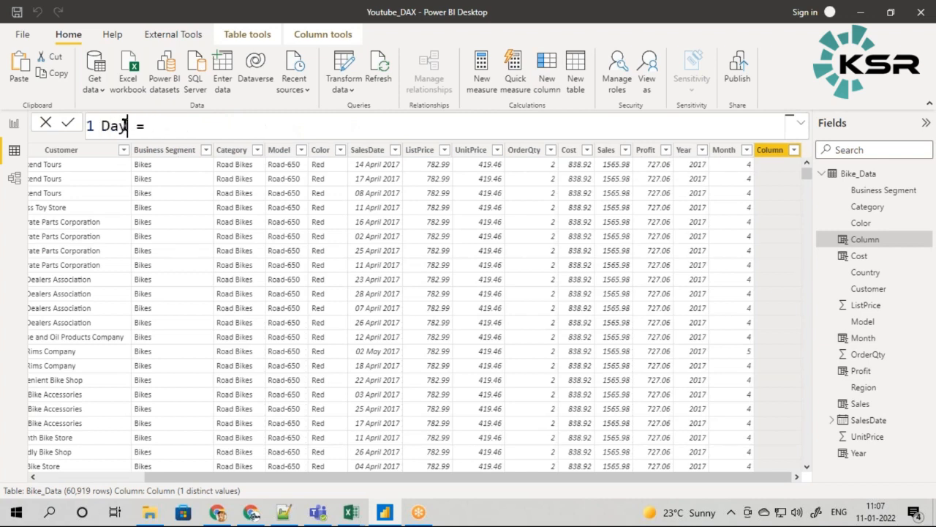
# Step: Define the Day column with the formula Day(Bike_Data[SalesDate])
pyautogui.click(156, 128)
pyautogui.write('Day')
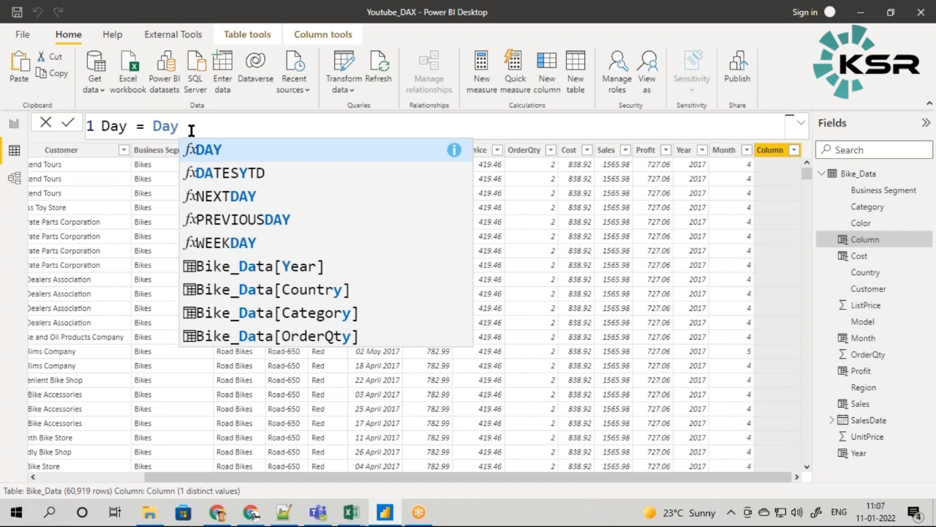
pyautogui.write('(Bike_data[')
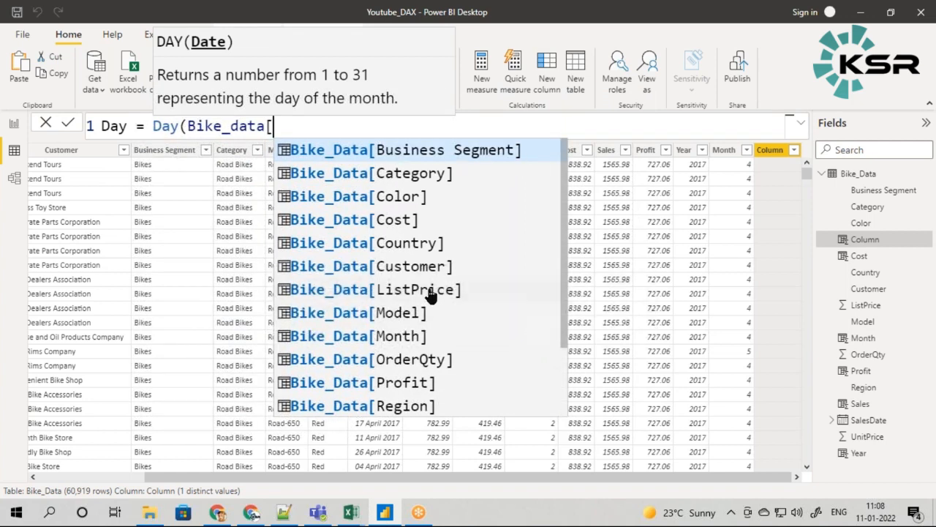
pyautogui.moveTo(564, 206); pyautogui.dragTo(564, 282)
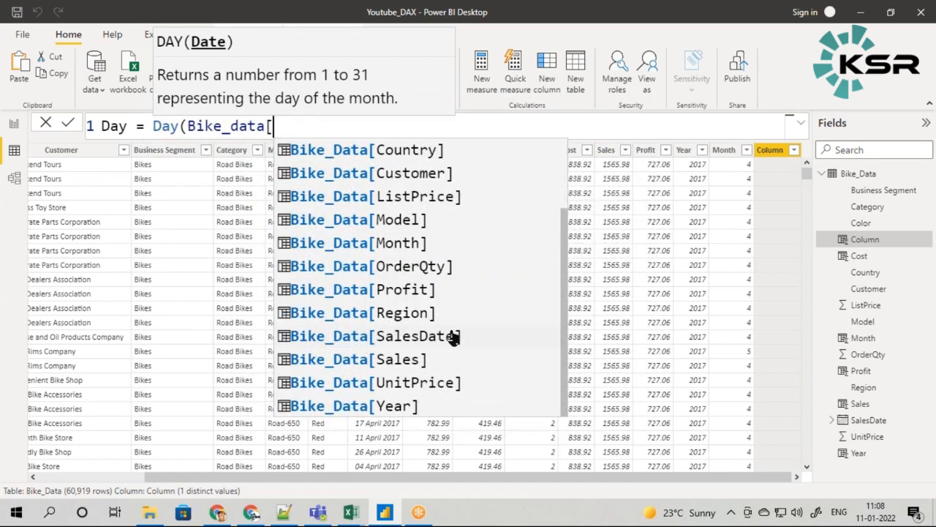
pyautogui.click(453, 338)
pyautogui.write(')')
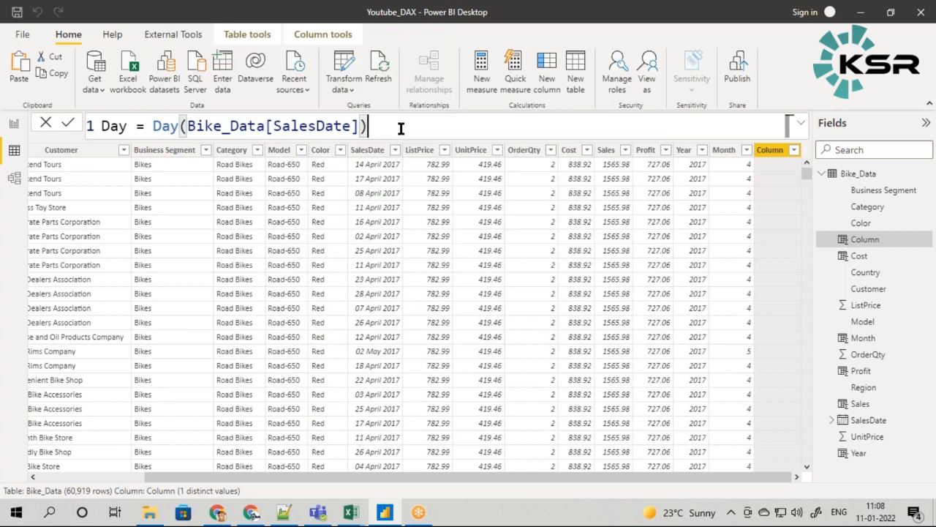
pyautogui.press('Return')
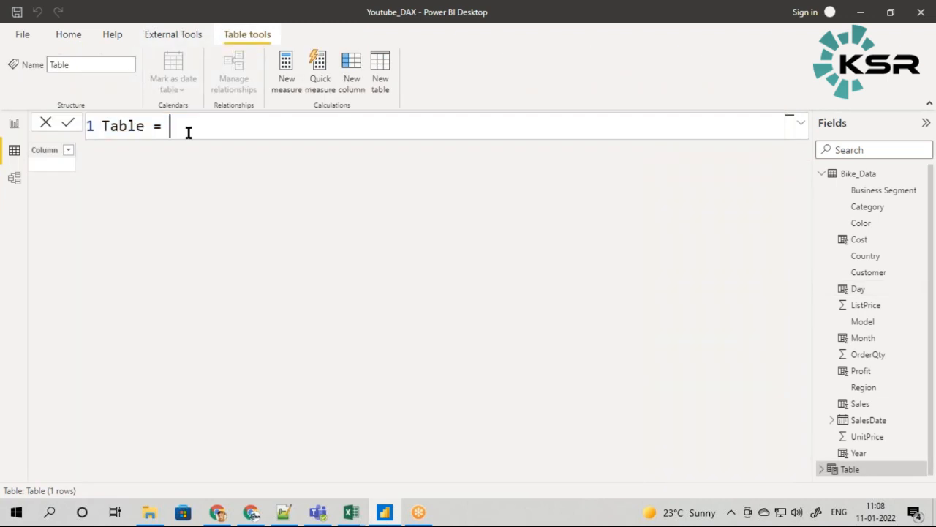
pyautogui.write('q')
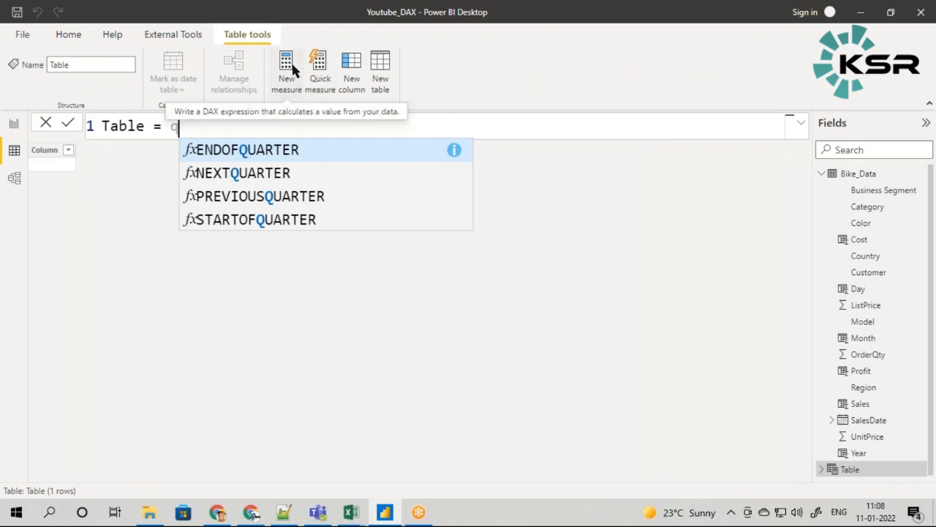
pyautogui.click(348, 64)
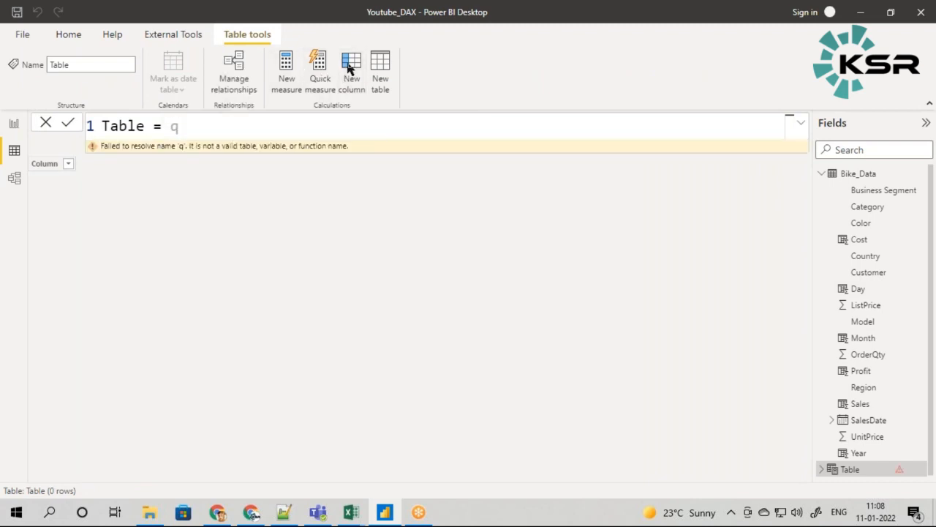
pyautogui.moveTo(181, 125); pyautogui.dragTo(88, 120)
pyautogui.press('BackSpace')
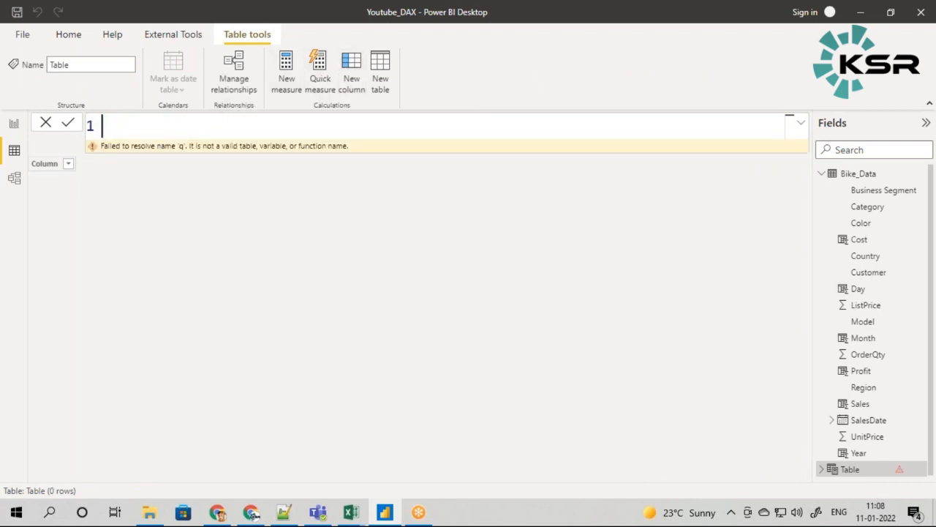
pyautogui.click(356, 70)
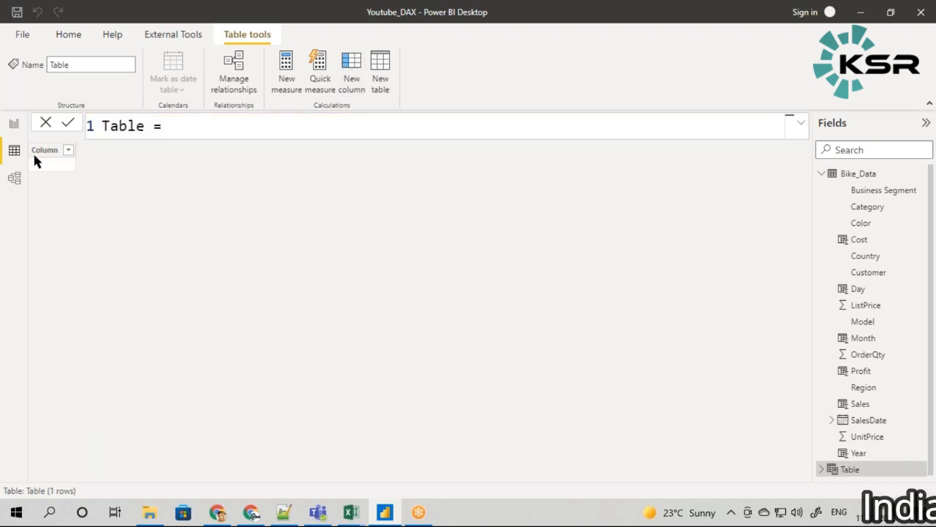
# Step: Delete the empty calculated table named Table from the model
pyautogui.click(822, 173)
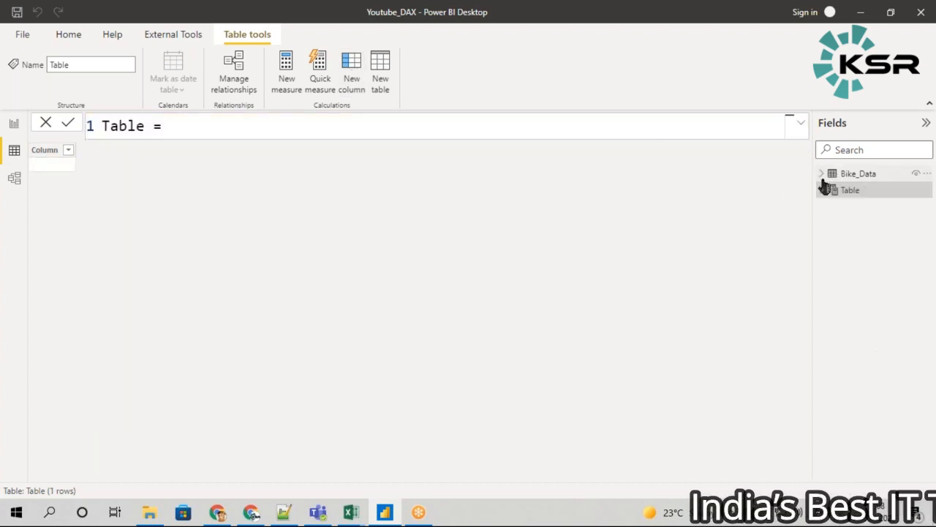
pyautogui.rightClick(850, 192)
pyautogui.click(756, 297)
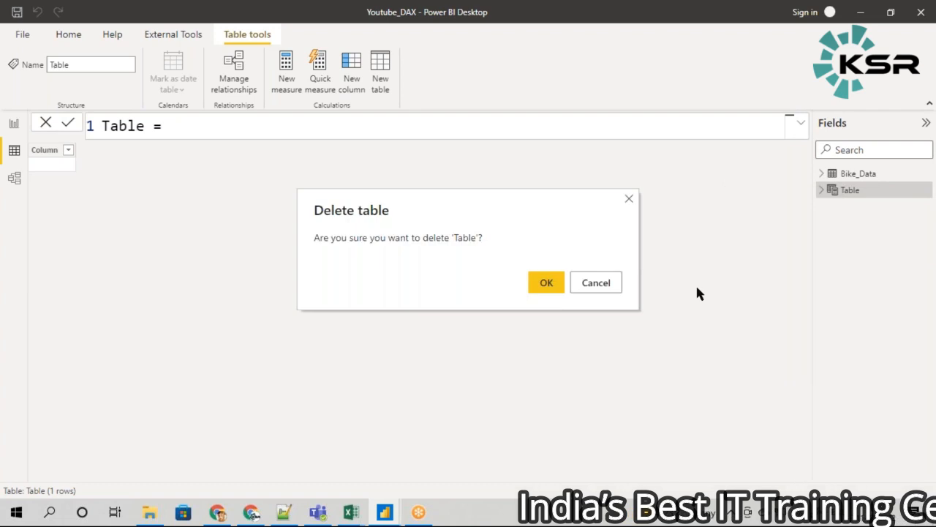
pyautogui.click(547, 282)
# Step: Add a calculated column named Qtr to the Bike_Data table and begin its formula with the QUARTER function
pyautogui.click(859, 176)
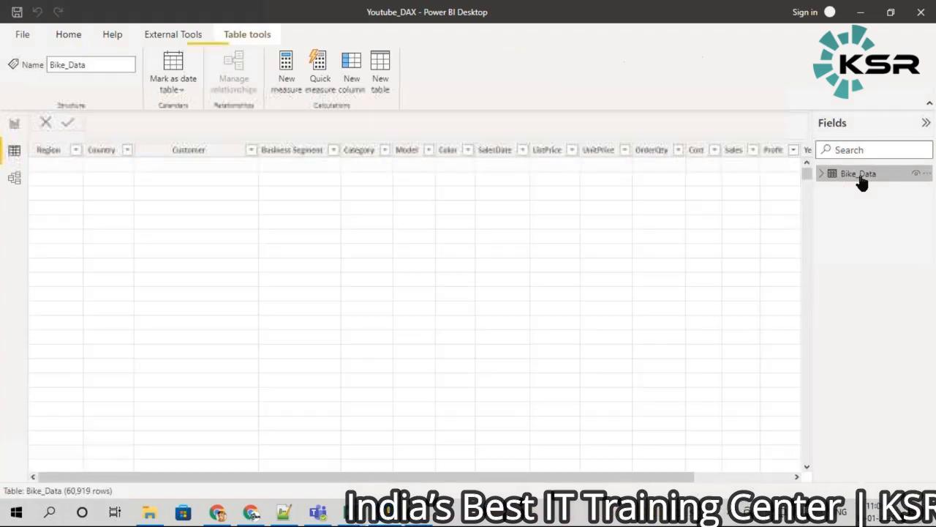
pyautogui.click(351, 74)
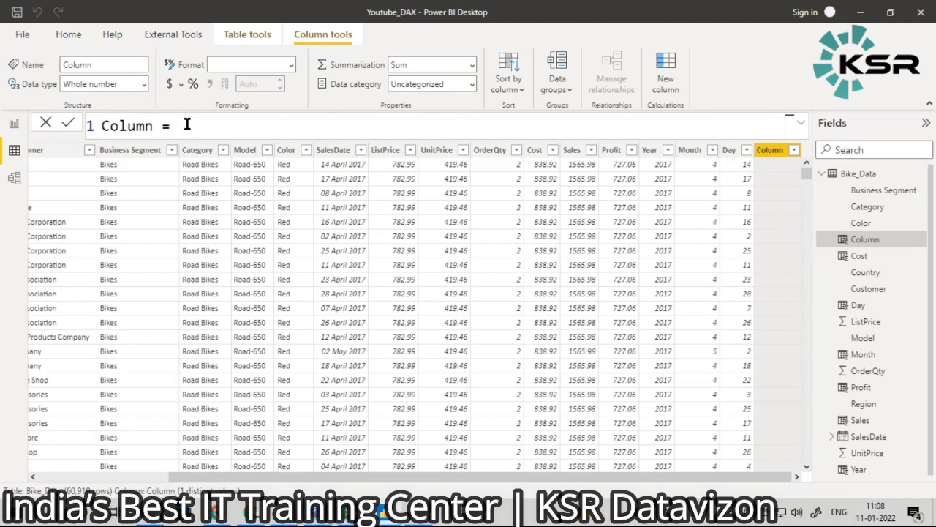
pyautogui.write('qu')
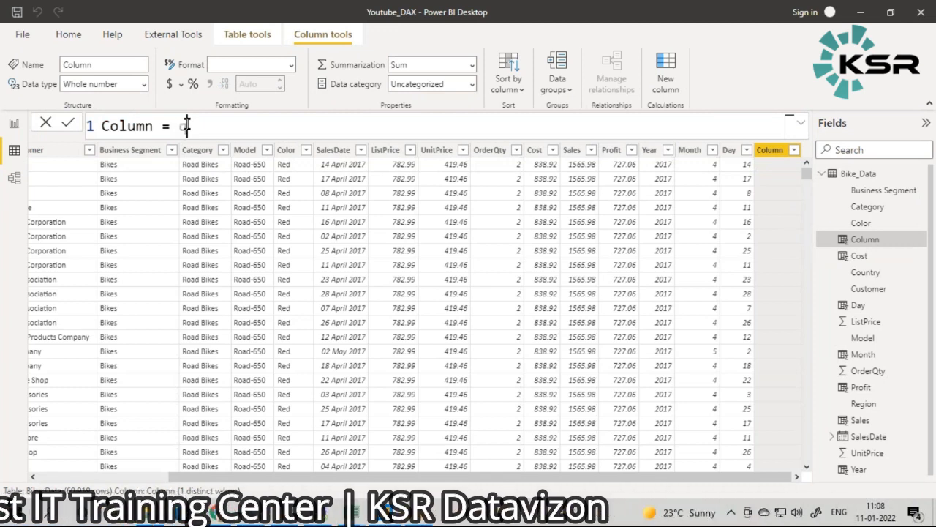
pyautogui.click(220, 150)
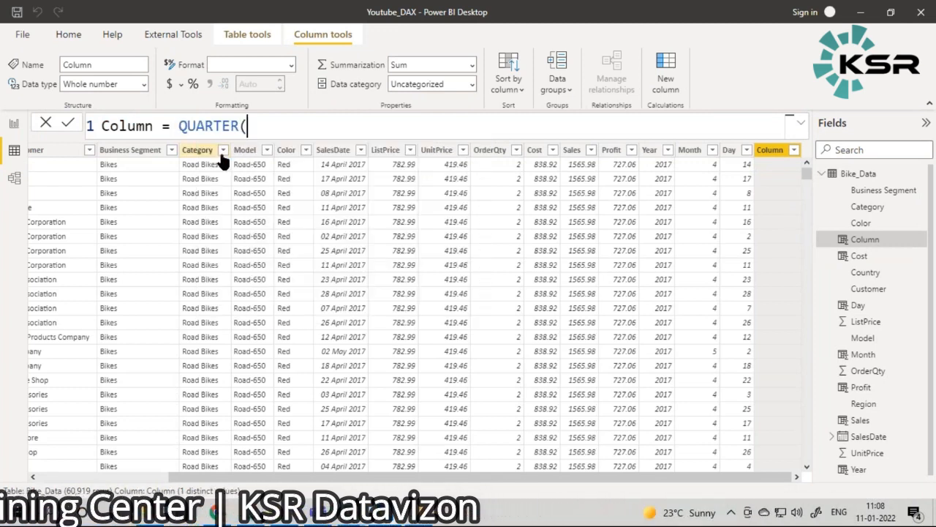
pyautogui.doubleClick(134, 123)
pyautogui.write('Qtr')
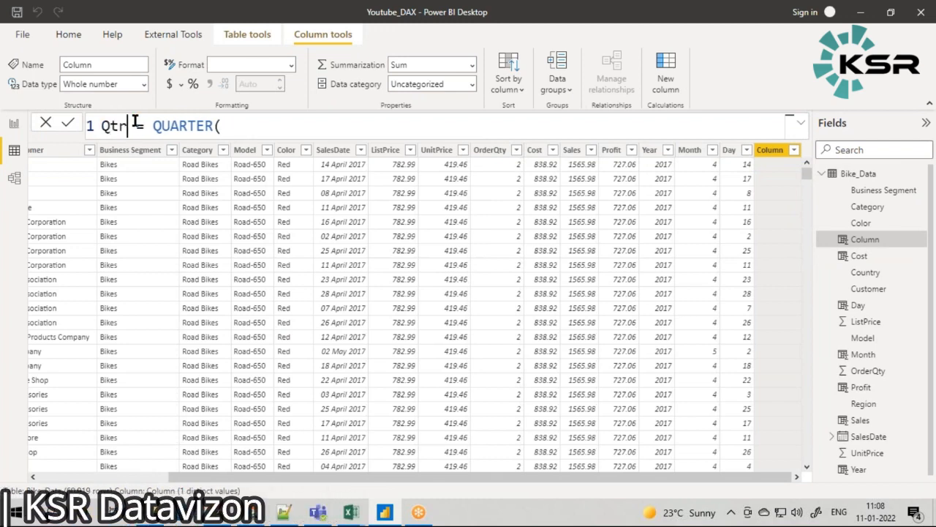
# Step: Complete the Qtr column's formula as QUARTER(Bike_Data[SalesDate])
pyautogui.write('bike')
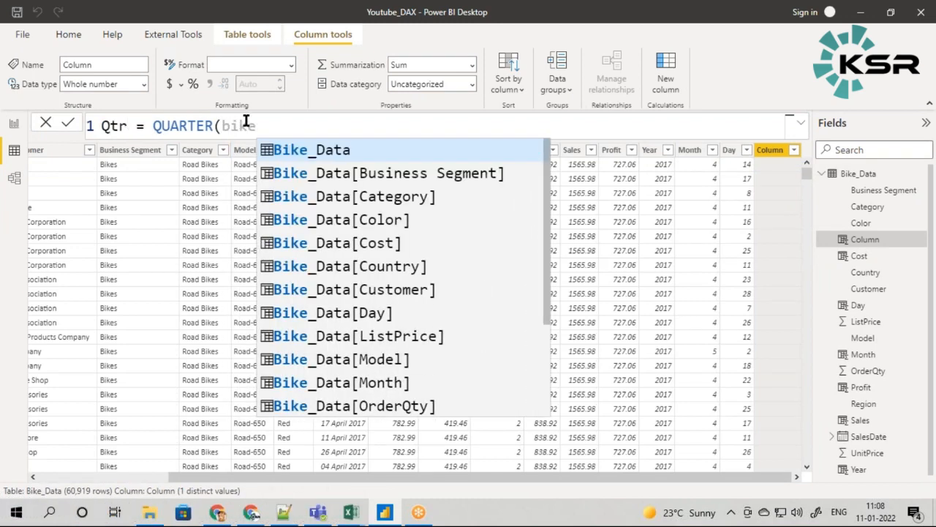
pyautogui.click(291, 151)
pyautogui.write('[')
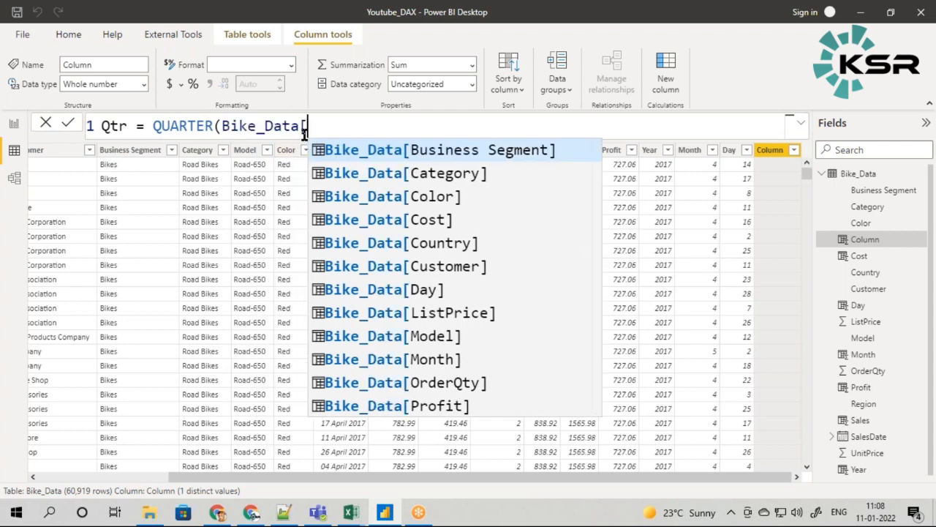
pyautogui.scroll(-2, 384, 359)
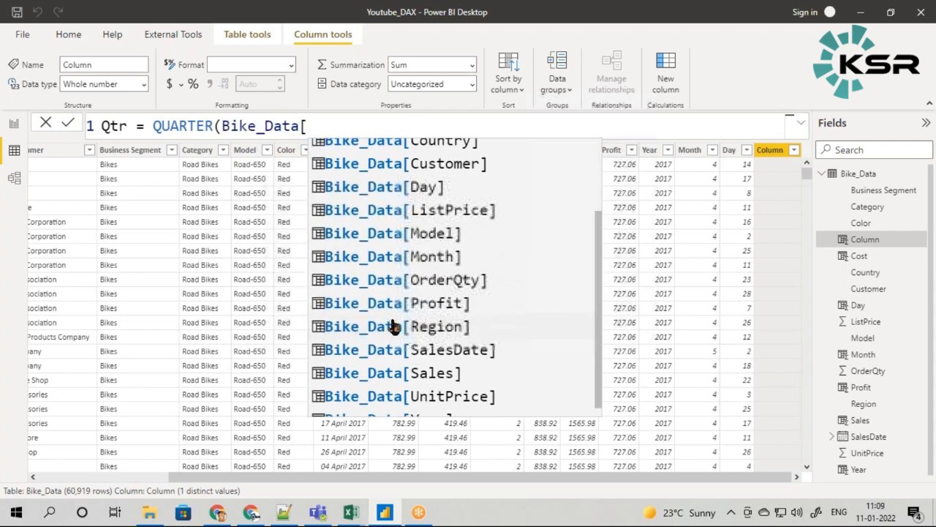
pyautogui.click(383, 405)
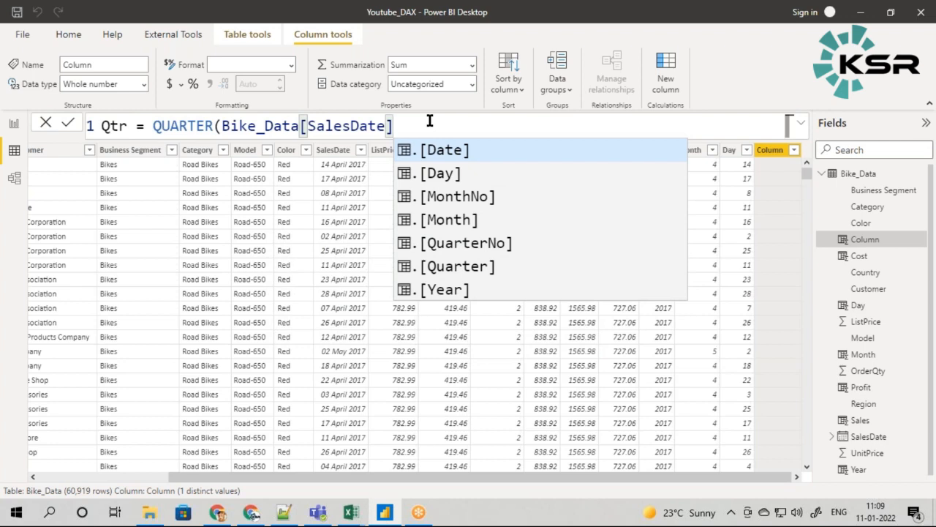
pyautogui.write(')')
pyautogui.press('Return')
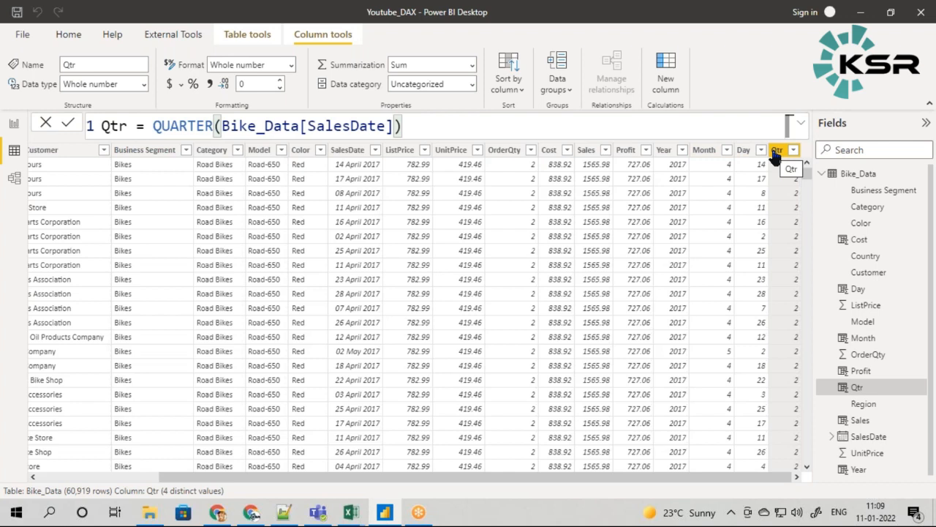
pyautogui.click(13, 123)
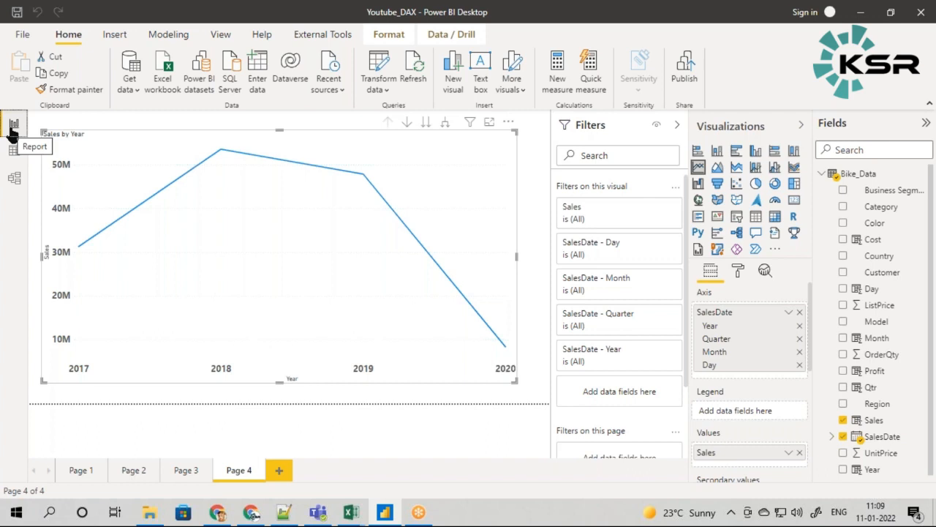
pyautogui.click(13, 151)
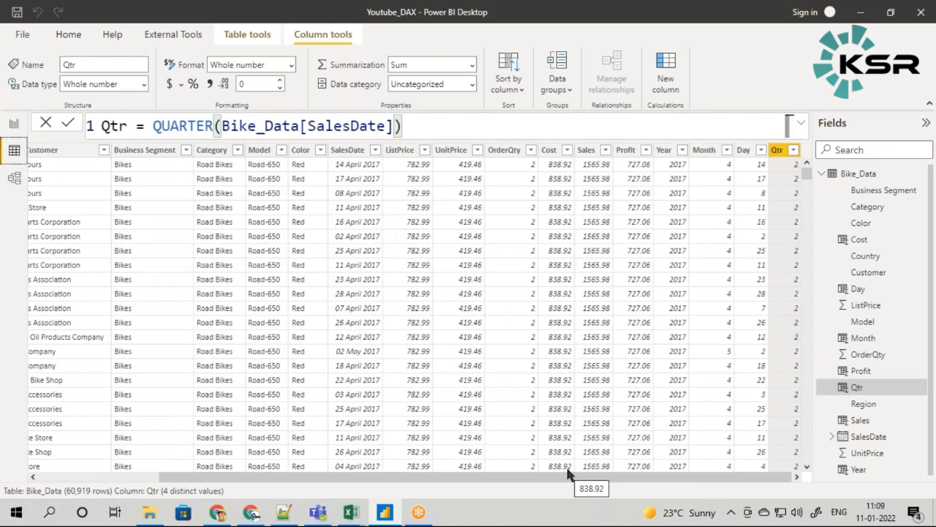
# Step: Add a calculated column named Week Day to Bike_Data and begin its formula with the WEEKDAY function
pyautogui.click(667, 71)
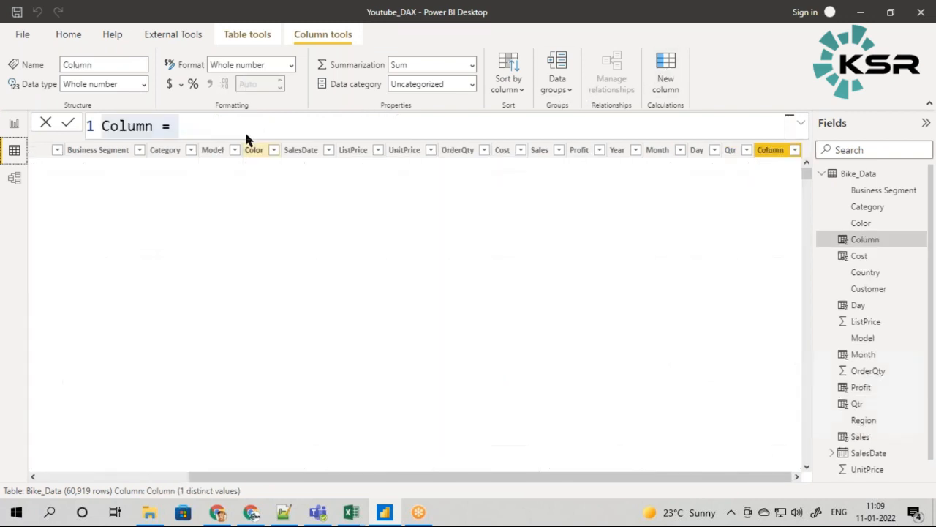
pyautogui.write('week')
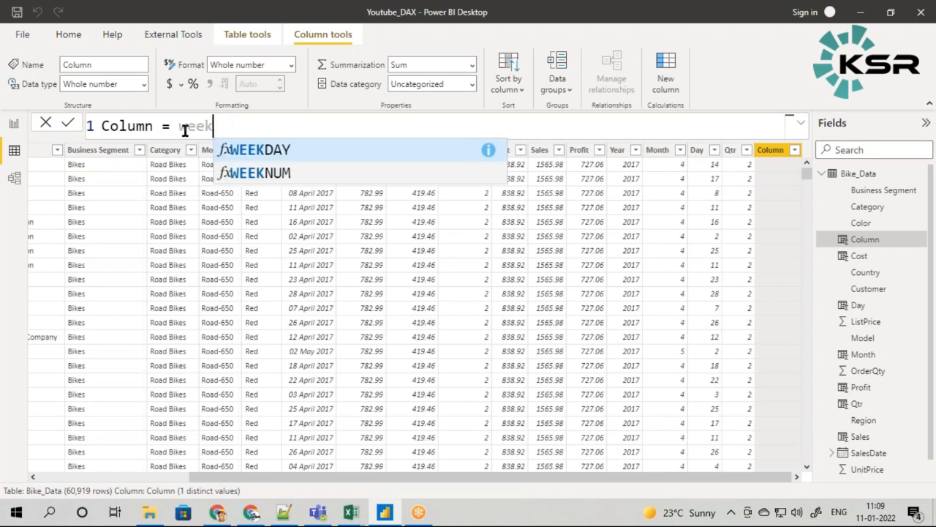
pyautogui.click(229, 150)
pyautogui.doubleClick(141, 128)
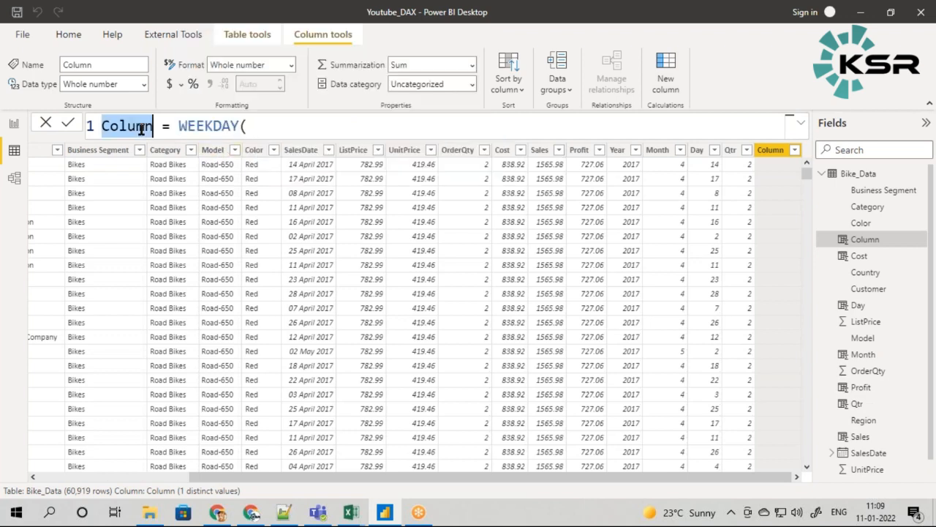
pyautogui.write('Week Day')
# Step: Complete the Week Day column's formula as WEEKDAY(Bike_Data[SalesDate])
pyautogui.click(281, 131)
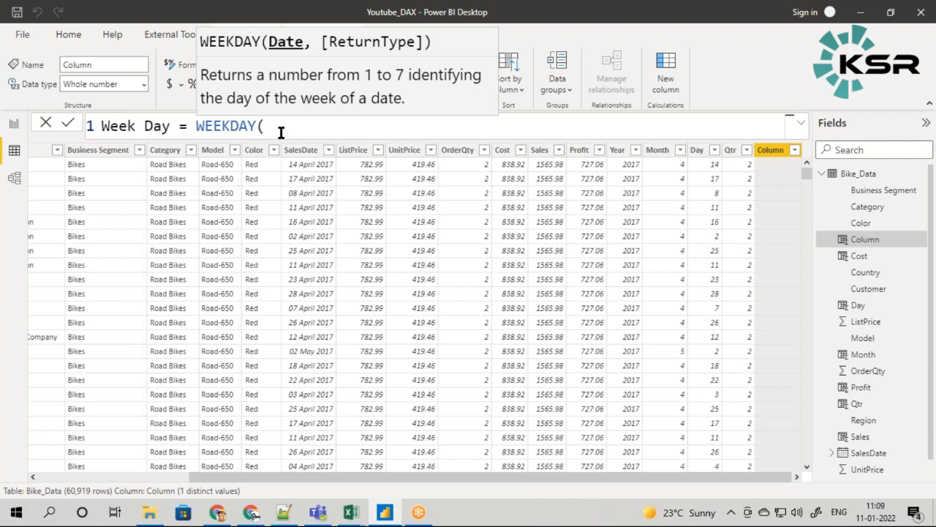
pyautogui.write('d')
pyautogui.press('BackSpace')
pyautogui.write('bike_data[')
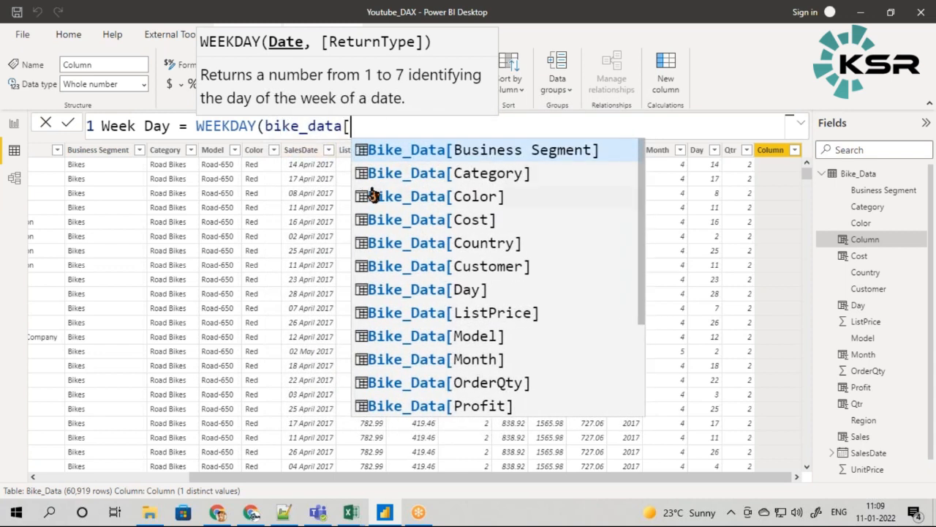
pyautogui.scroll(-1, 381, 241)
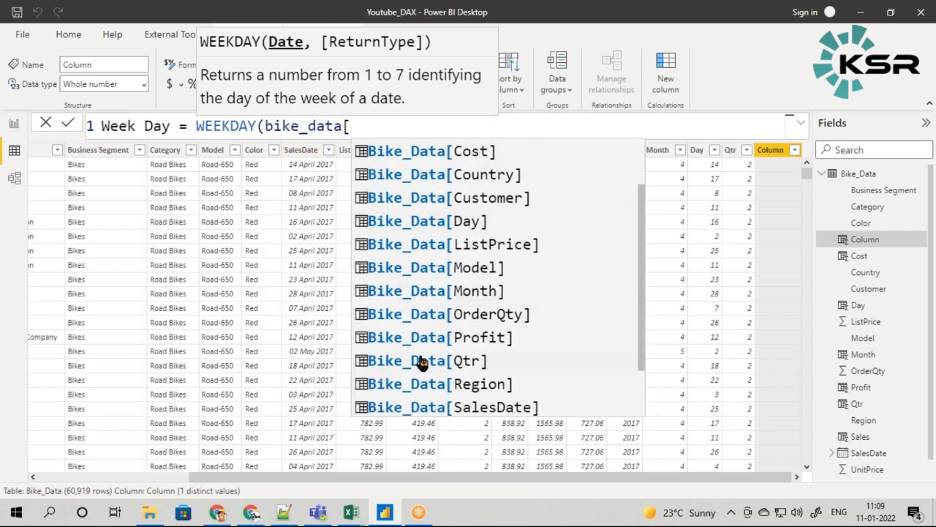
pyautogui.click(439, 407)
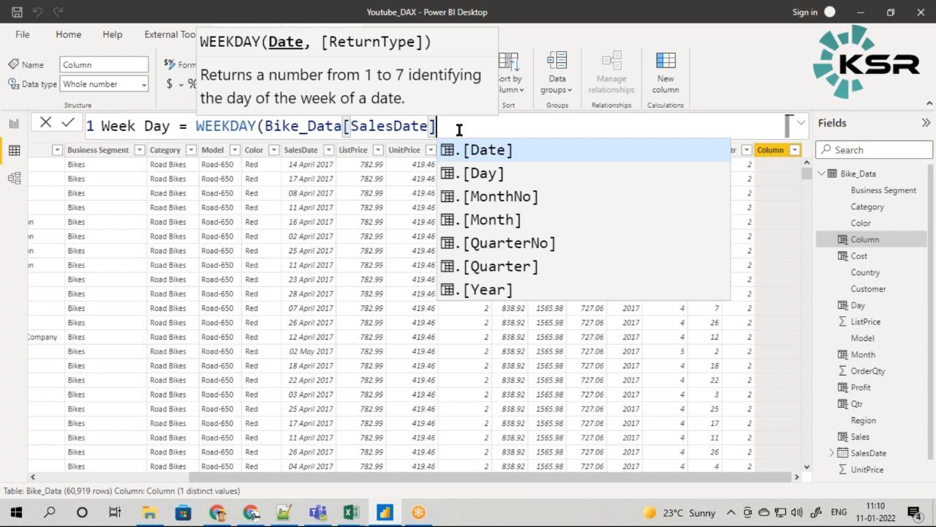
pyautogui.write(')')
pyautogui.press('Return')
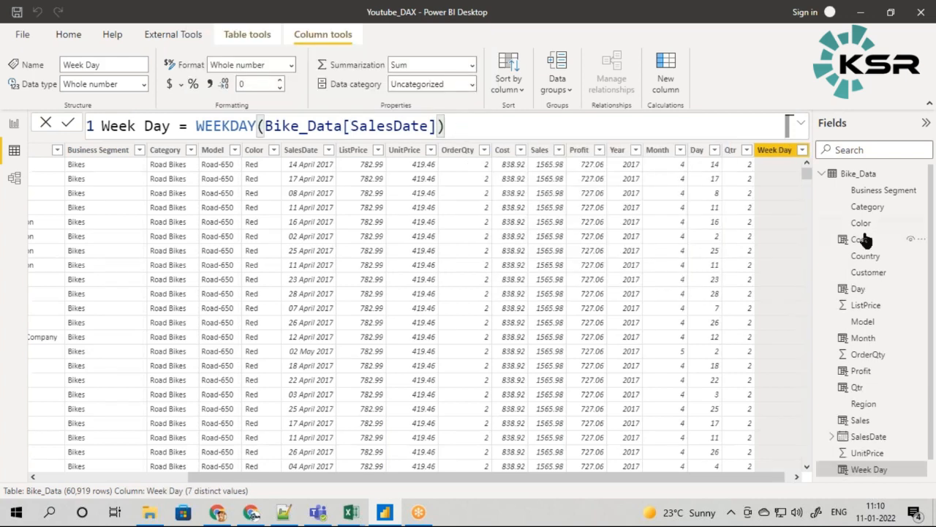
# Step: Examine the distinct values in the Week Day column through its filter list
pyautogui.click(796, 476)
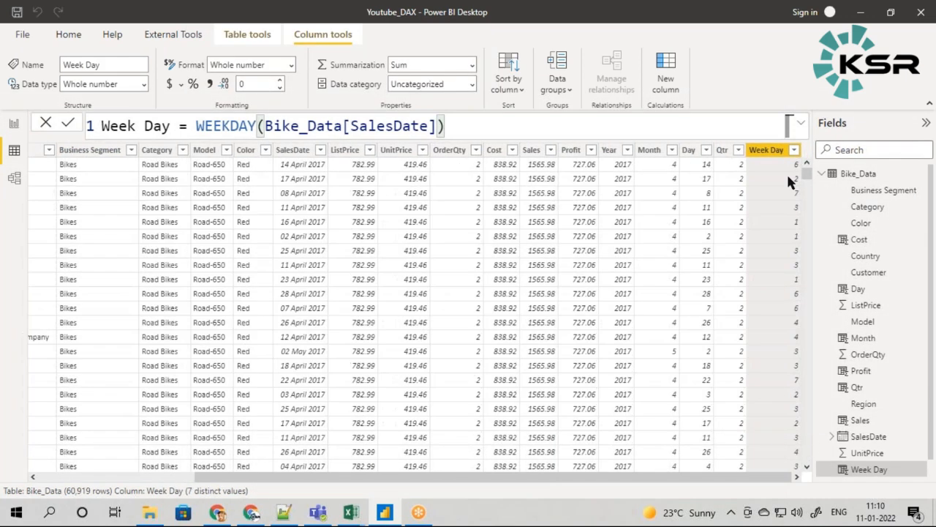
pyautogui.click(795, 150)
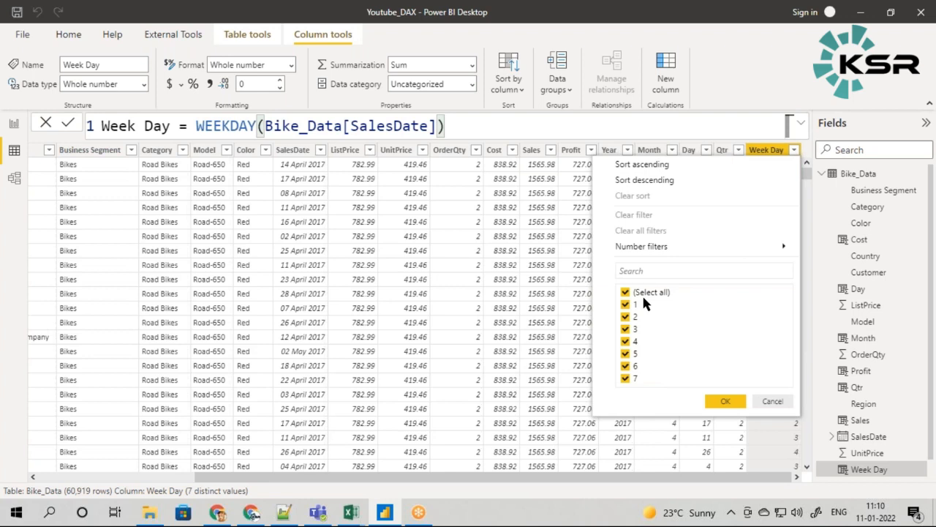
# Step: Add a calculated column named Week number to Bike_Data and begin its formula with the WEEKNUM function
pyautogui.click(667, 62)
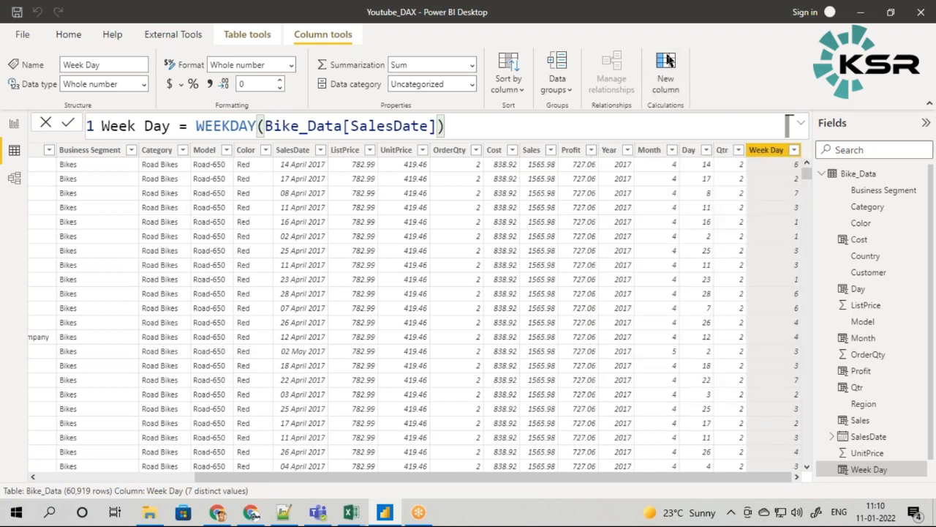
pyautogui.click(667, 61)
pyautogui.click(196, 127)
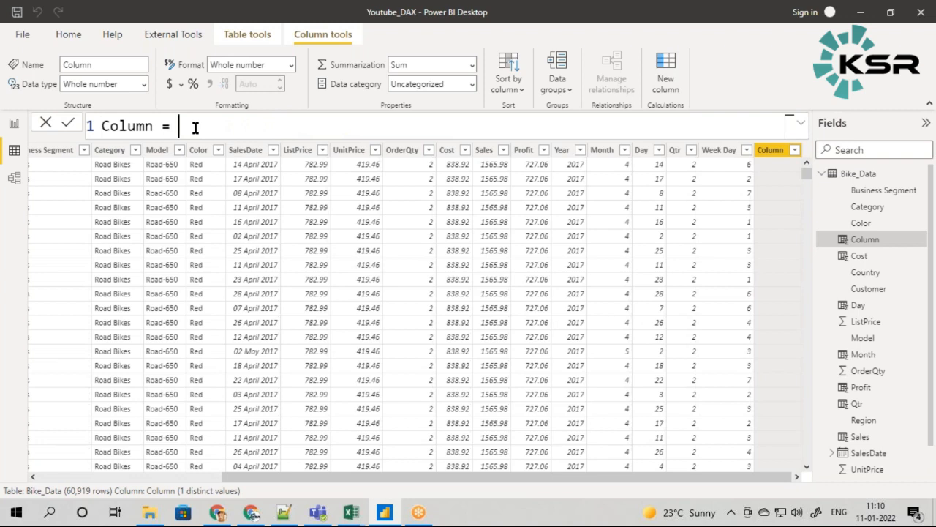
pyautogui.write('week')
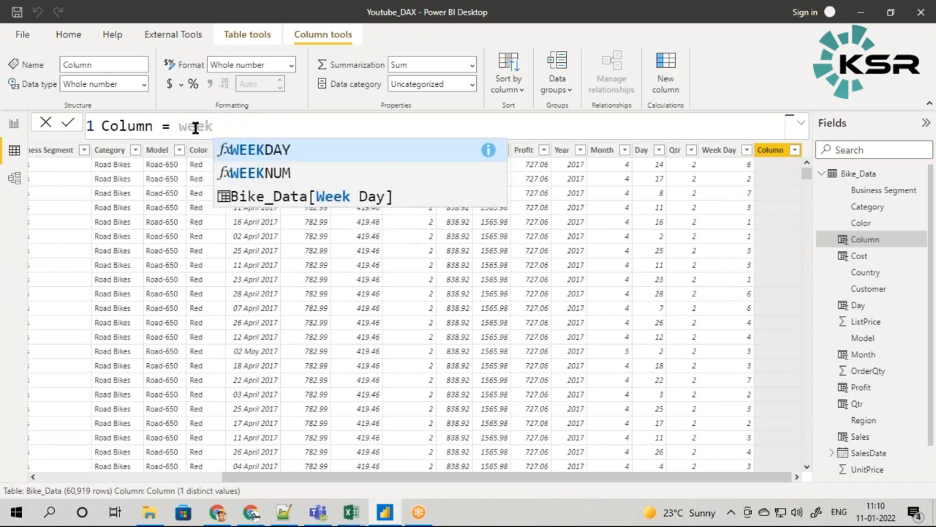
pyautogui.click(241, 173)
pyautogui.doubleClick(128, 124)
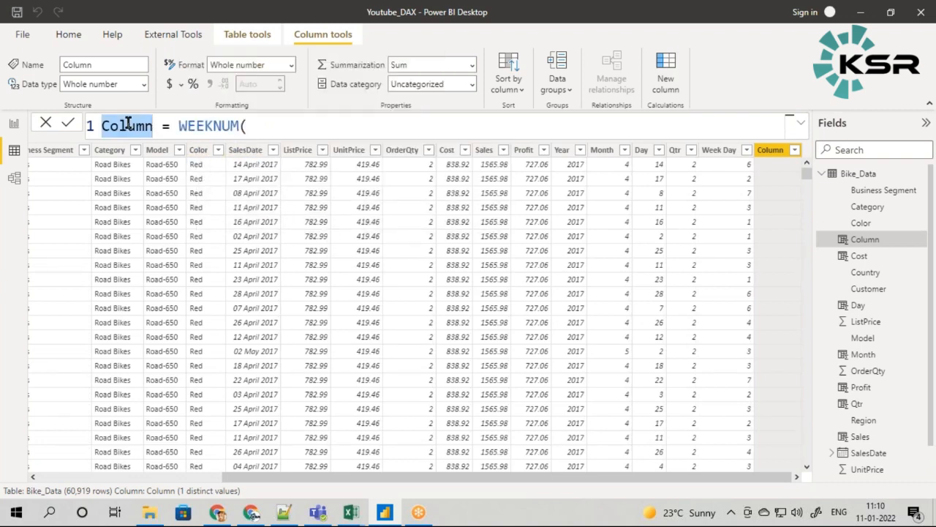
pyautogui.write('Week number')
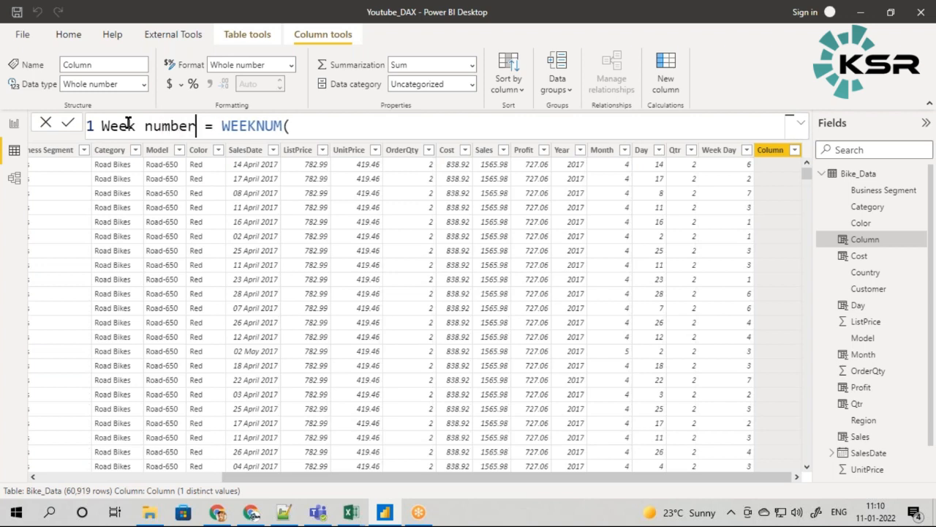
# Step: Complete the Week number column's formula as WEEKNUM(Bike_Data[SalesDate])
pyautogui.click(295, 129)
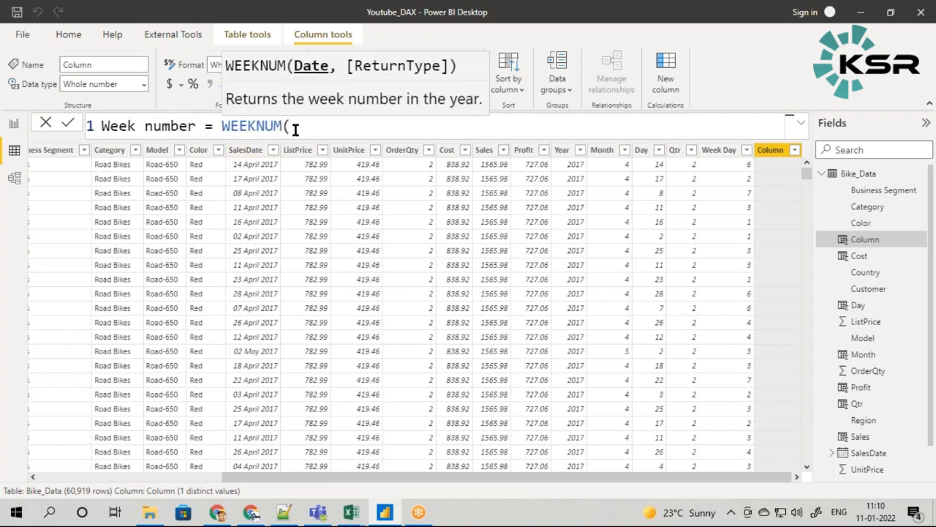
pyautogui.write('bike_')
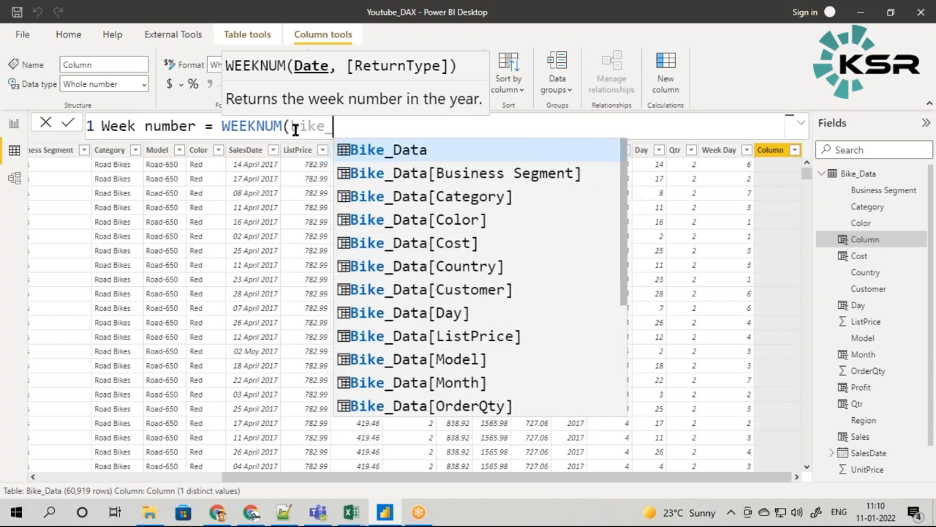
pyautogui.write('data[')
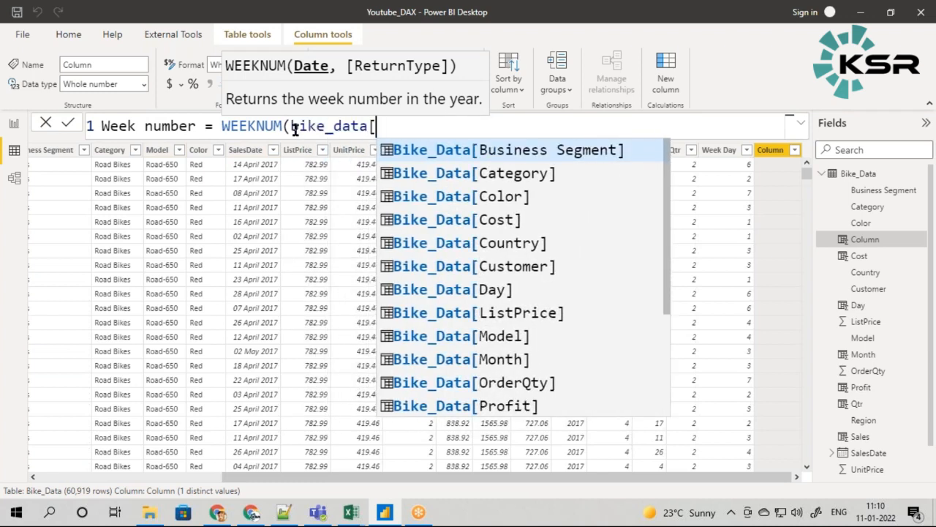
pyautogui.scroll(-2, 435, 259)
pyautogui.click(467, 364)
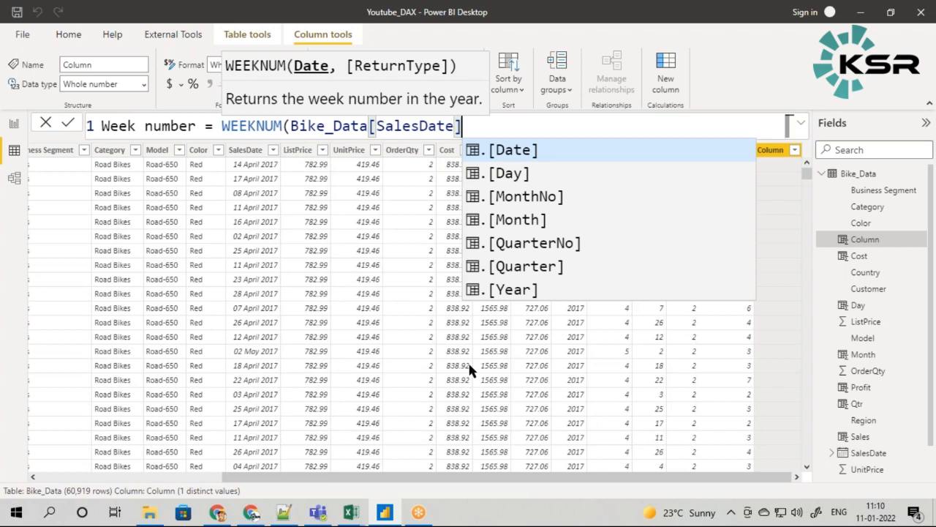
pyautogui.write(')')
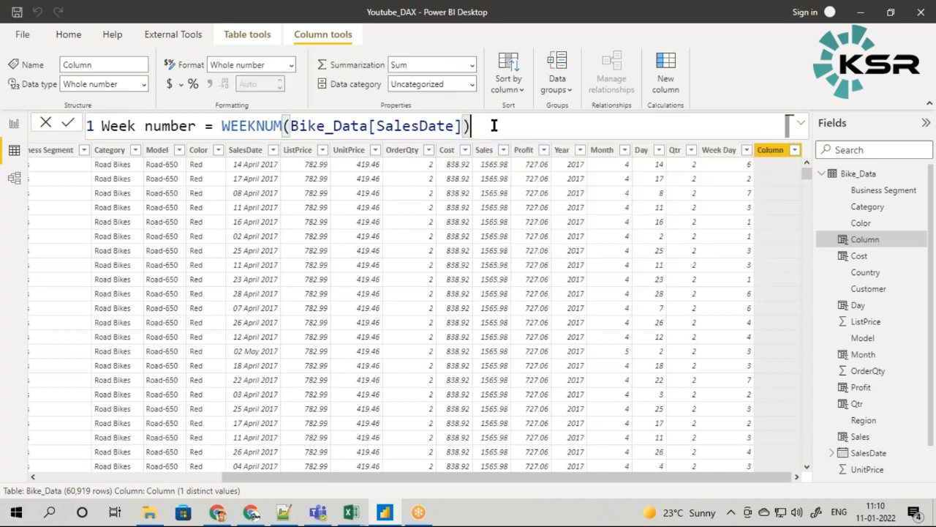
pyautogui.press('Return')
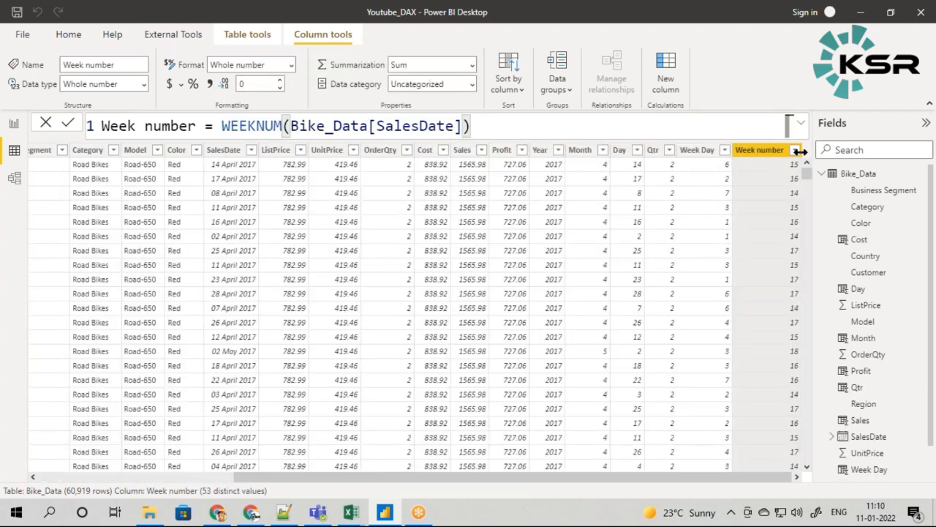
# Step: Examine the distinct values in the Week number column through its filter list
pyautogui.click(798, 150)
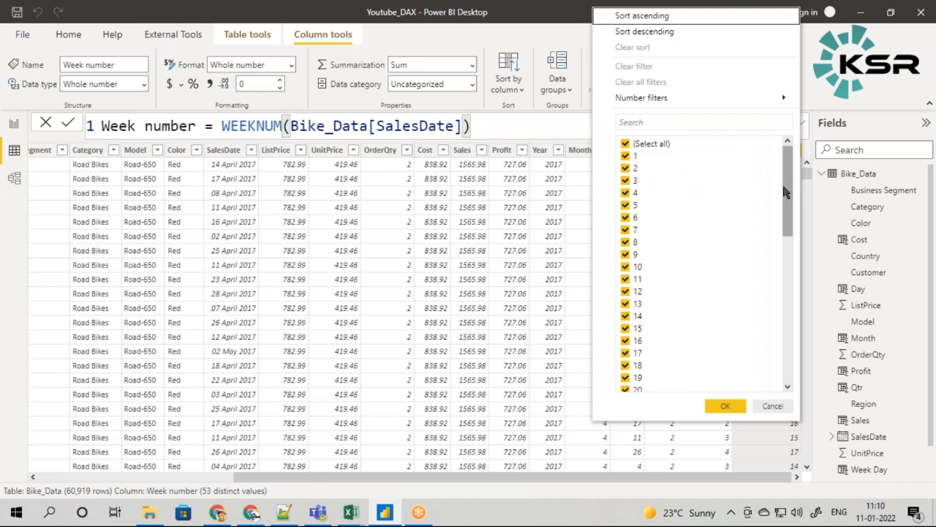
pyautogui.moveTo(781, 191); pyautogui.dragTo(781, 347)
pyautogui.scroll(-3, 780, 347)
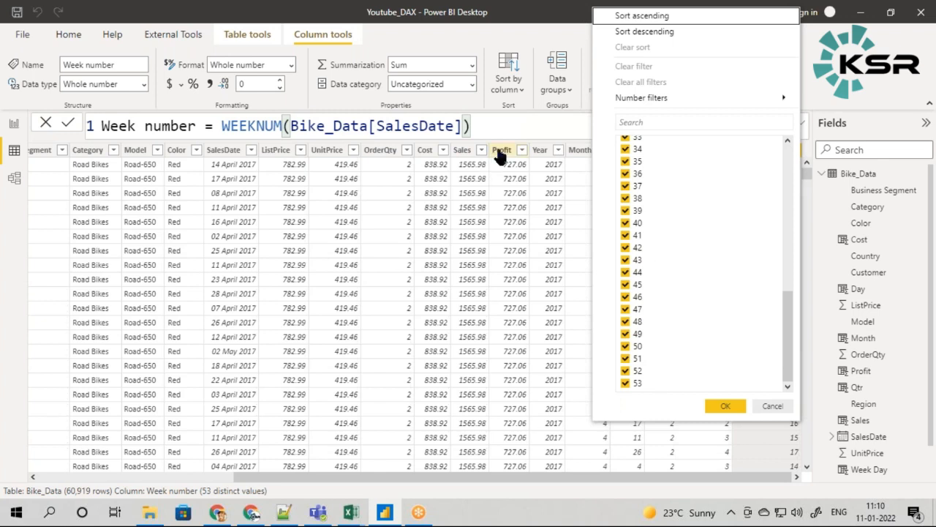
pyautogui.click(508, 126)
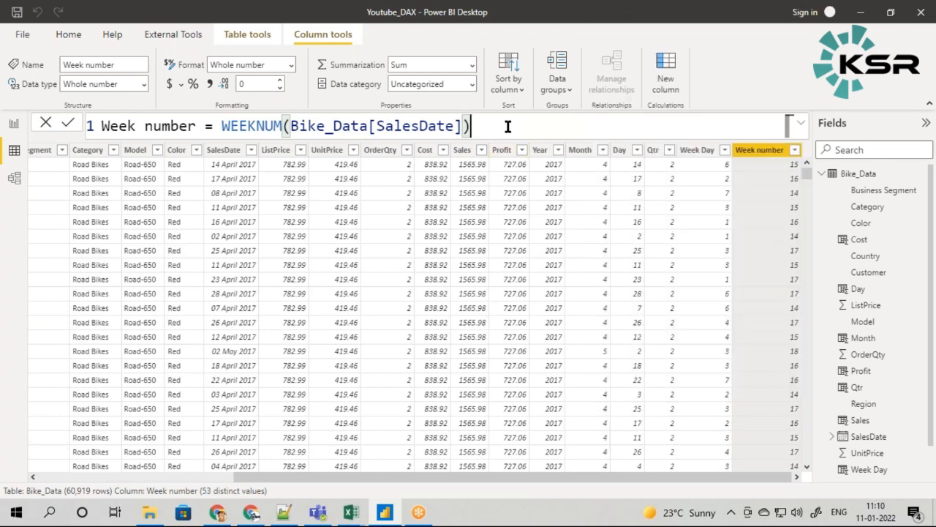
# Step: Insert a stacked column chart on report Page 5 and enlarge it to fill most of the canvas
pyautogui.click(14, 124)
pyautogui.click(281, 471)
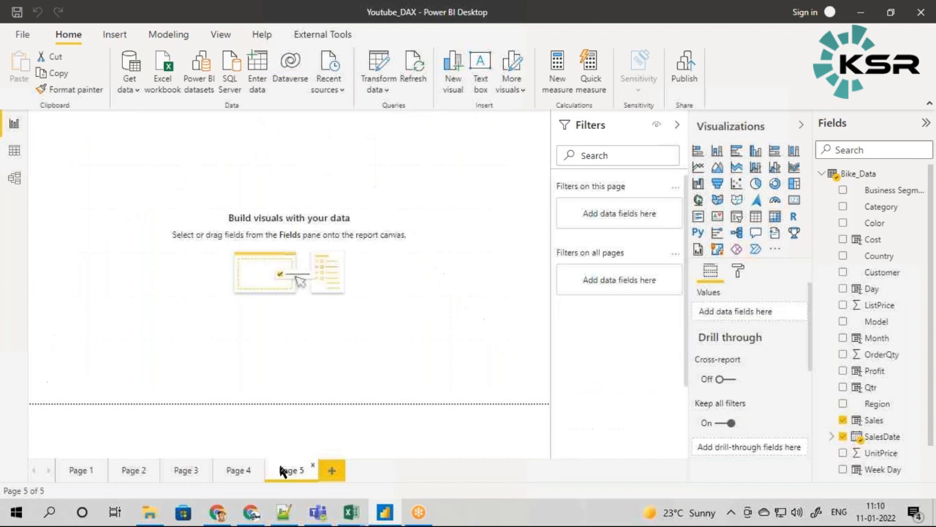
pyautogui.click(702, 168)
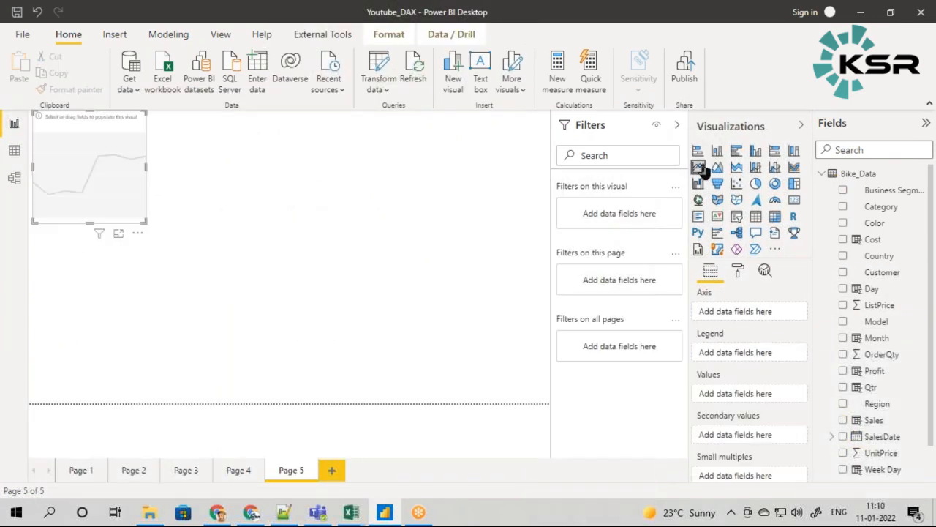
pyautogui.click(717, 155)
pyautogui.moveTo(101, 195); pyautogui.dragTo(116, 214)
pyautogui.moveTo(154, 238); pyautogui.dragTo(491, 380)
# Step: Assign Week Day to the column chart's axis and Sales to its values
pyautogui.scroll(-1, 858, 448)
pyautogui.moveTo(878, 435); pyautogui.dragTo(732, 313)
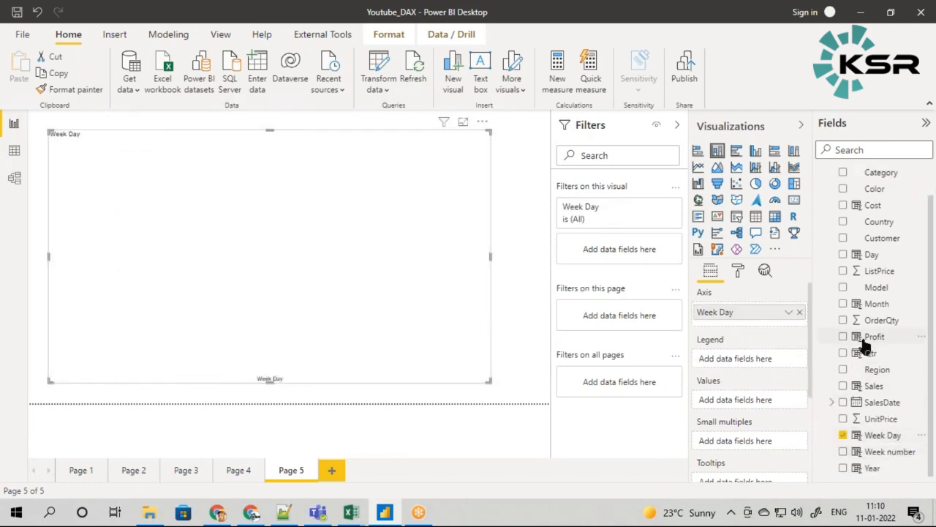
pyautogui.moveTo(874, 387); pyautogui.dragTo(755, 404)
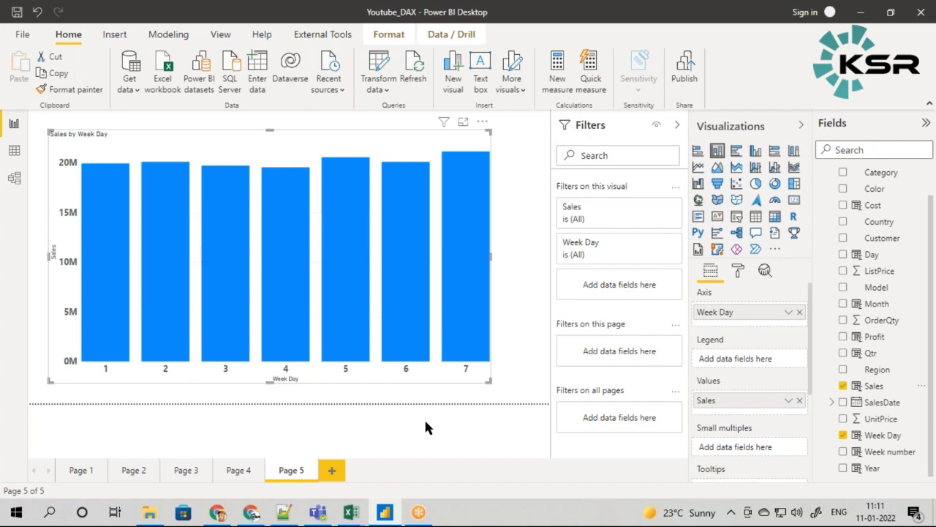
# Step: Add a calculated column named Week Name to Bike_Data and begin its formula with the FORMAT function
pyautogui.click(14, 150)
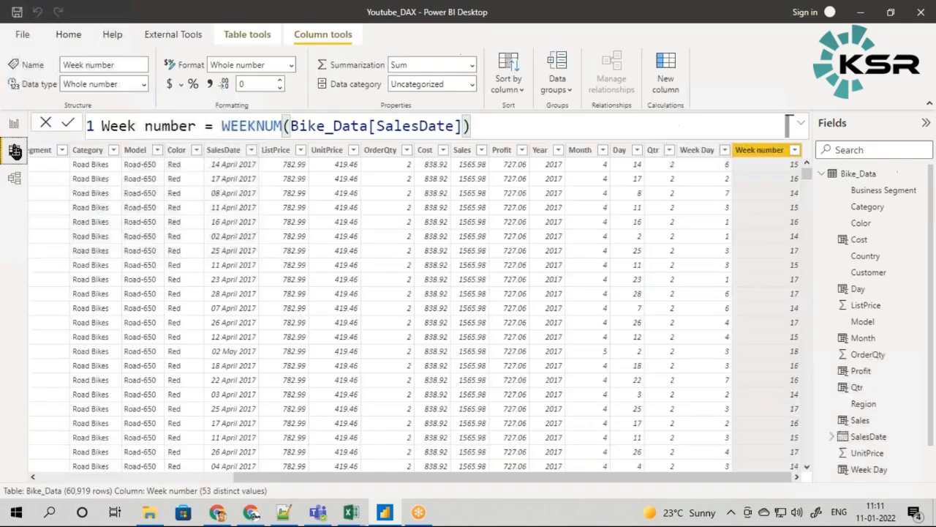
pyautogui.click(666, 64)
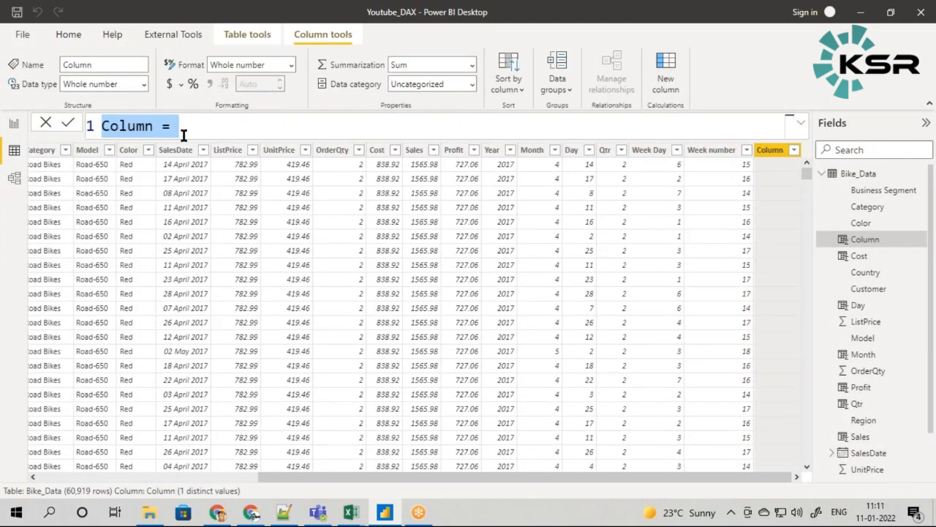
pyautogui.doubleClick(133, 124)
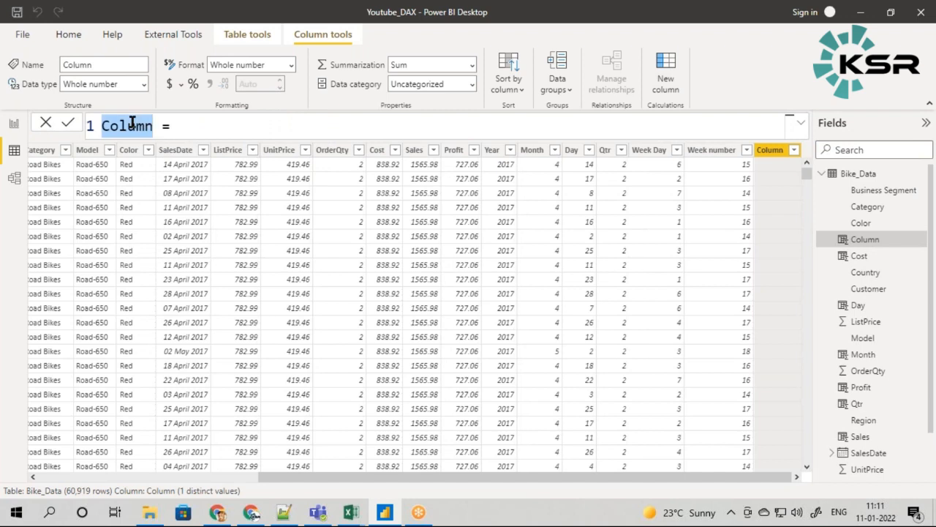
pyautogui.write('Week Nam')
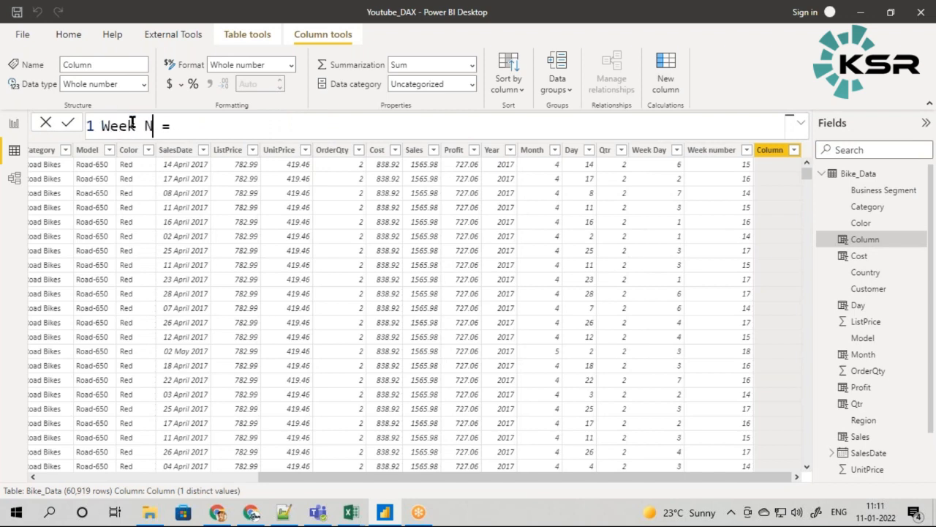
pyautogui.write('e')
pyautogui.click(213, 126)
pyautogui.write('for')
pyautogui.press('Tab')
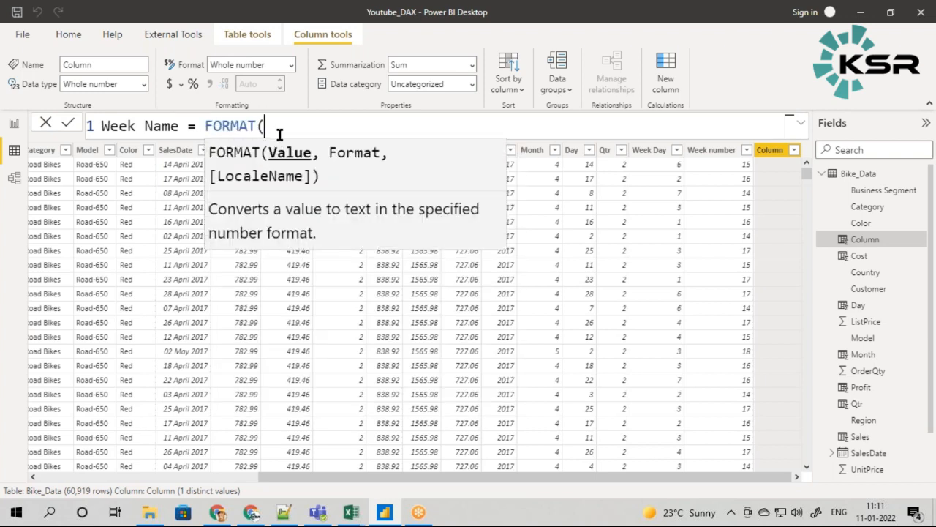
# Step: Complete the Week Name column's formula as FORMAT(Bike_Data[SalesDate], "DDD")
pyautogui.write('bike')
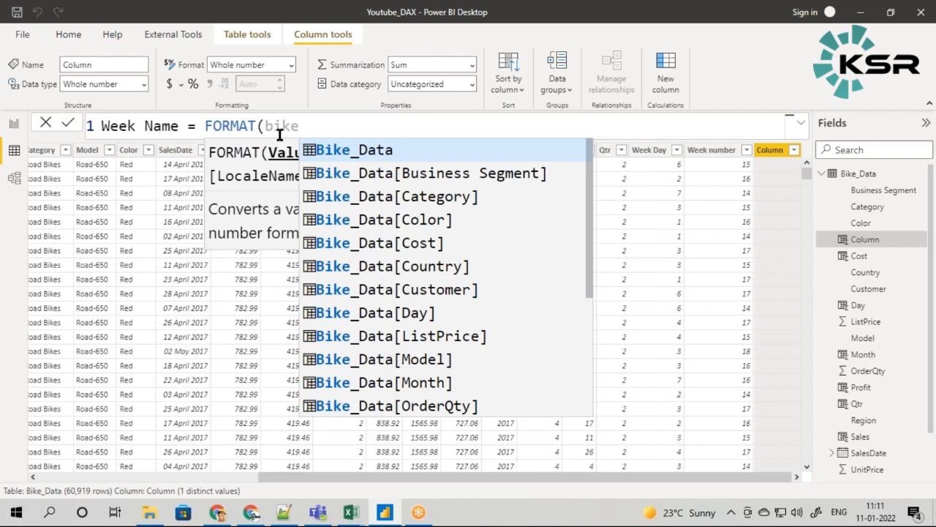
pyautogui.write('_data')
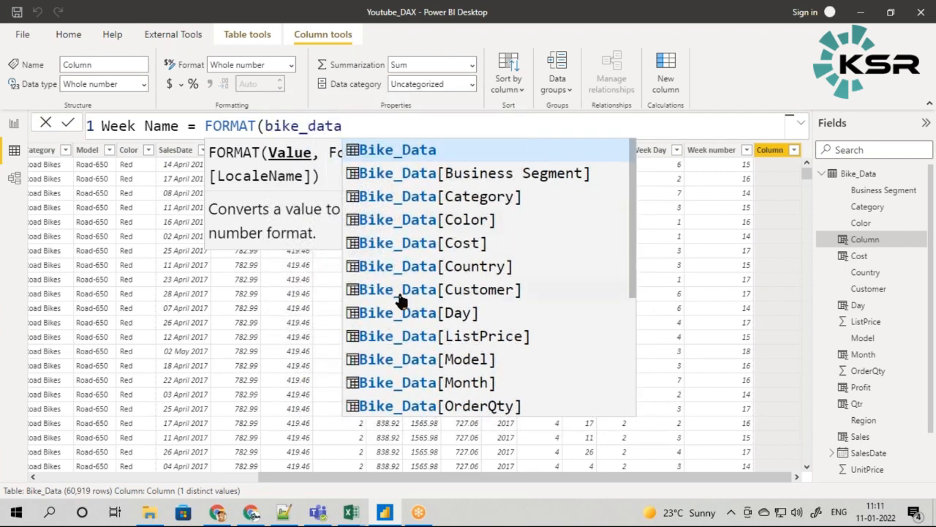
pyautogui.scroll(-2, 400, 300)
pyautogui.click(435, 399)
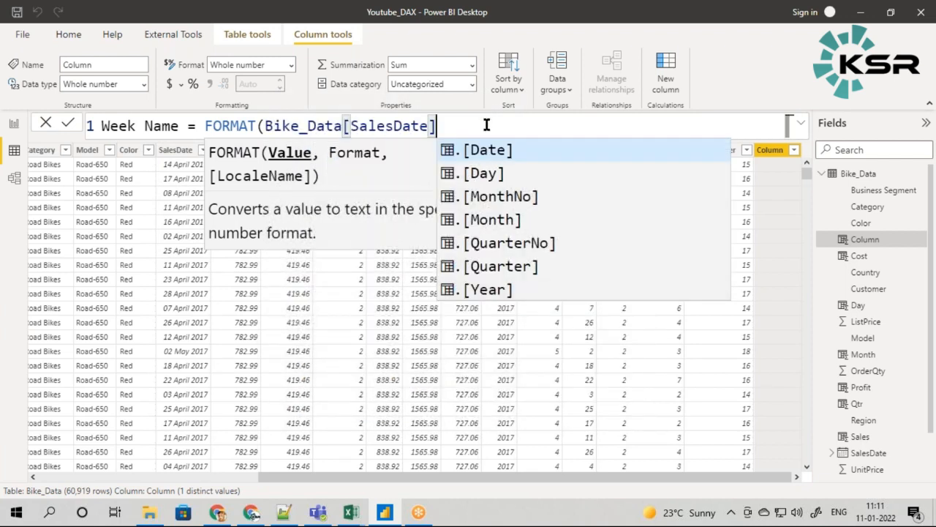
pyautogui.write(', "')
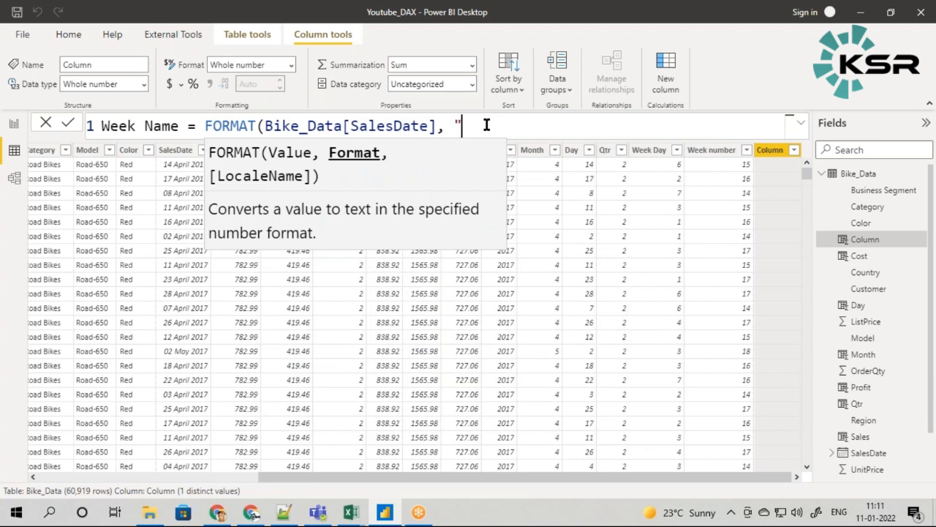
pyautogui.write('DDD")')
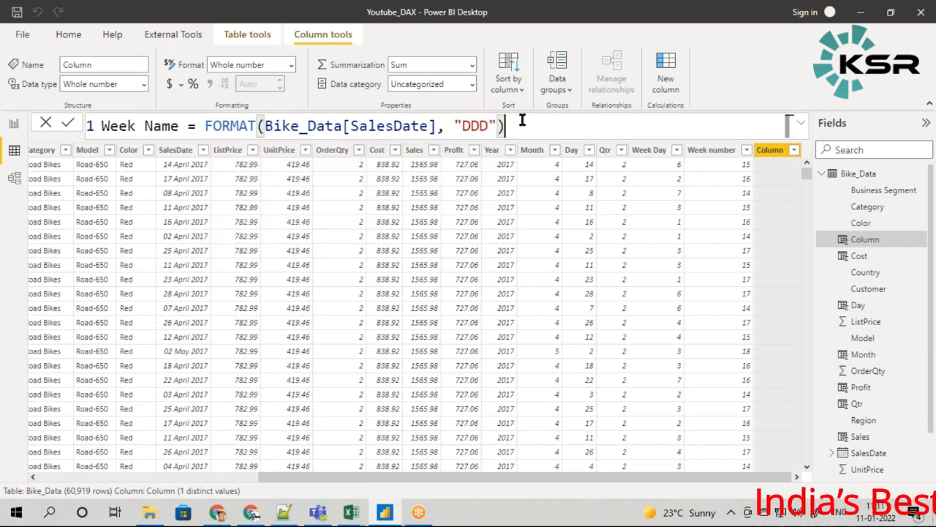
pyautogui.press('Return')
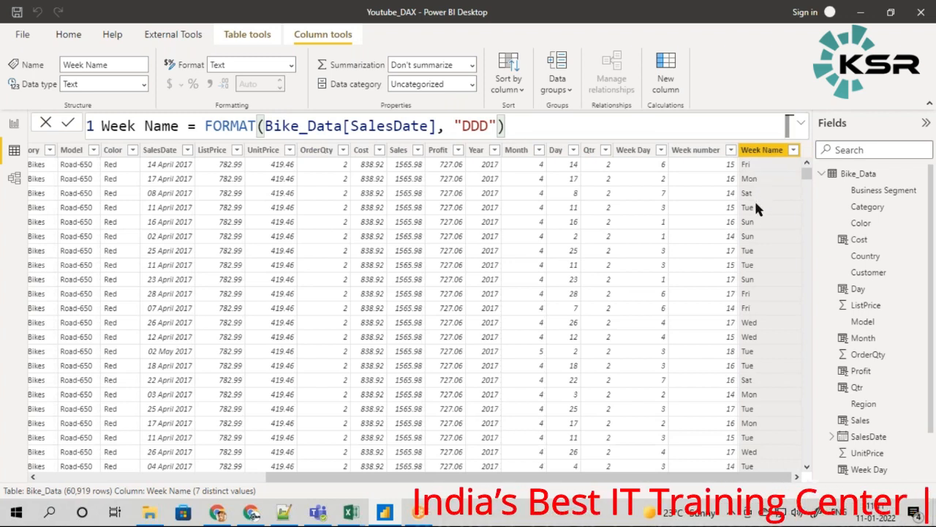
# Step: Replace Week Day with Week Name on the axis of the Page 5 column chart
pyautogui.click(15, 123)
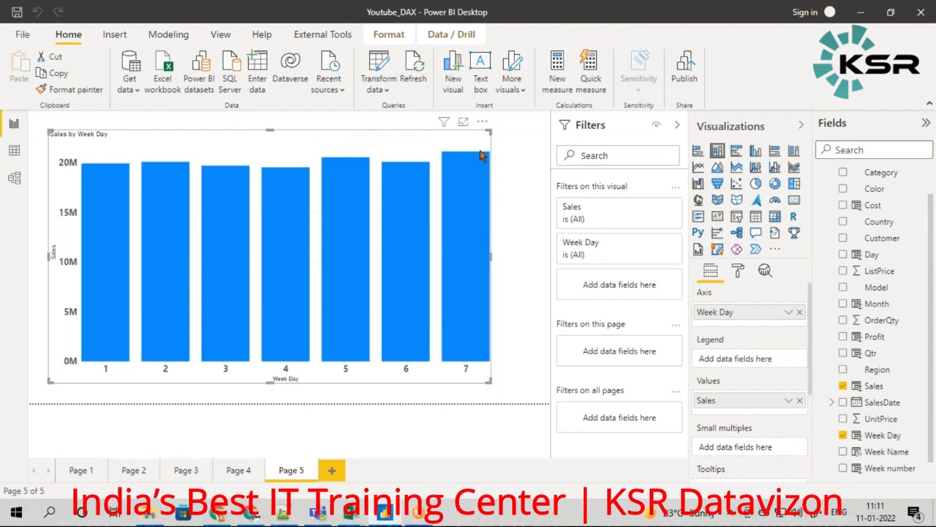
pyautogui.click(799, 311)
pyautogui.scroll(-1, 841, 395)
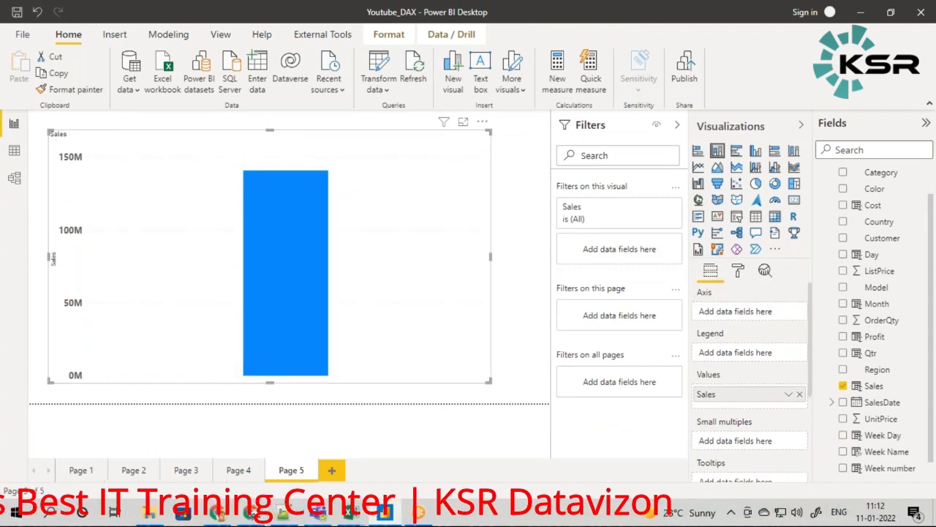
pyautogui.moveTo(878, 437); pyautogui.dragTo(740, 312)
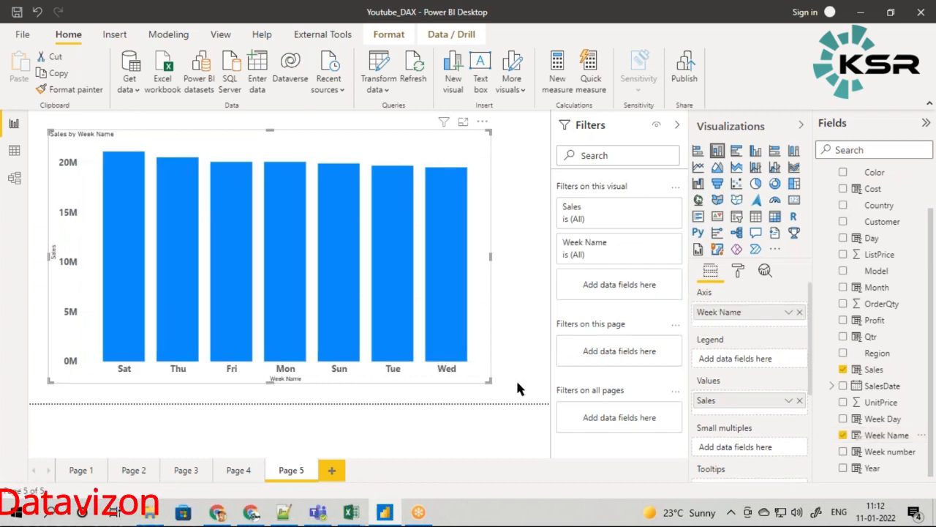
# Step: Turn on data labels for the Sales by Week Name column chart and deselect the chart
pyautogui.click(737, 270)
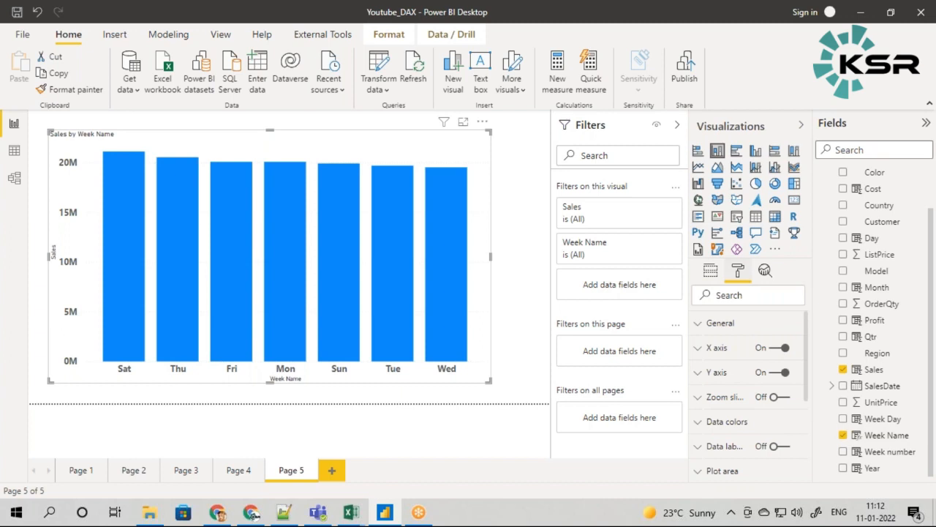
pyautogui.click(780, 446)
pyautogui.click(512, 300)
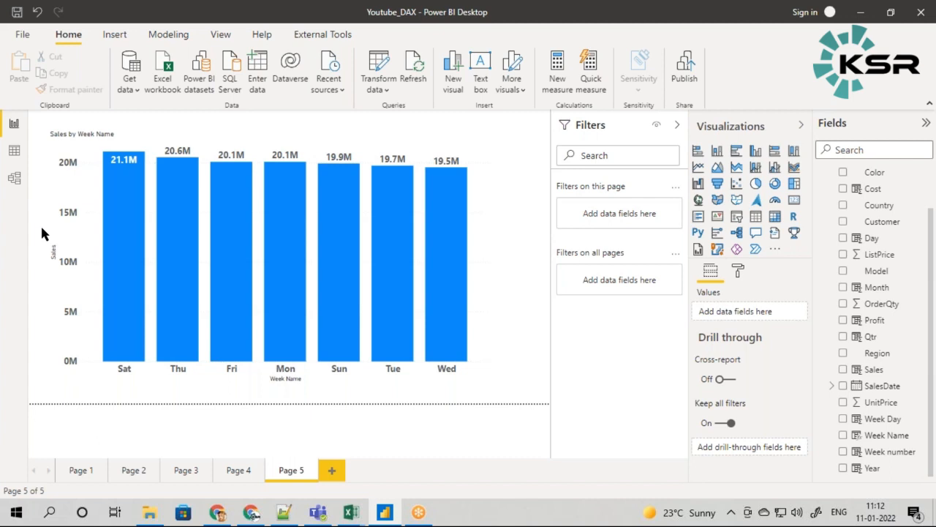
# Step: Change the format string in the Week Name column's formula to "DDDD" for full weekday names
pyautogui.click(884, 451)
pyautogui.click(885, 435)
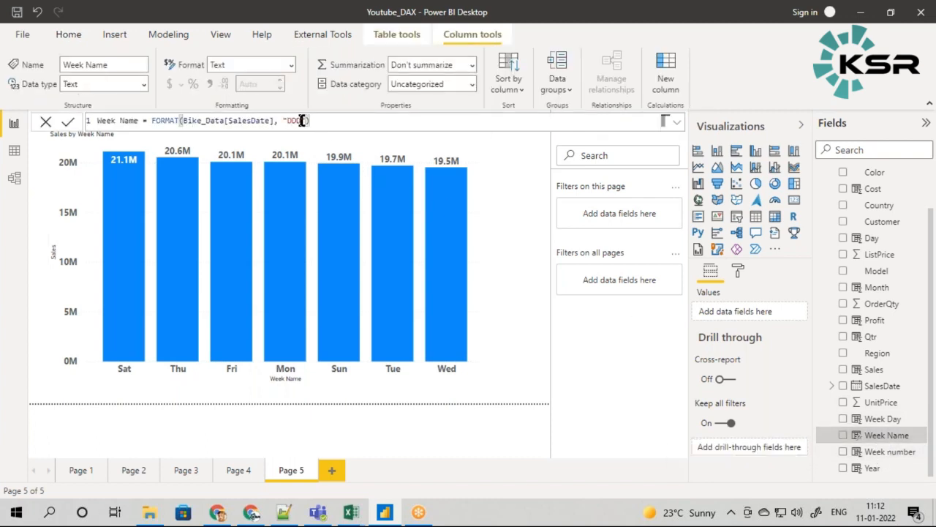
pyautogui.keyDown('ctrl'); pyautogui.scroll(5, 328, 119); pyautogui.keyUp('ctrl')
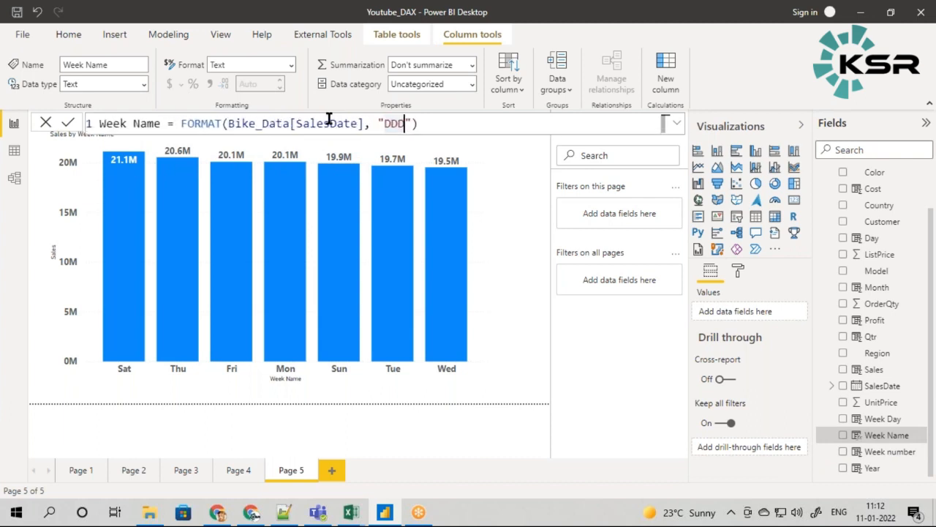
pyautogui.write('D')
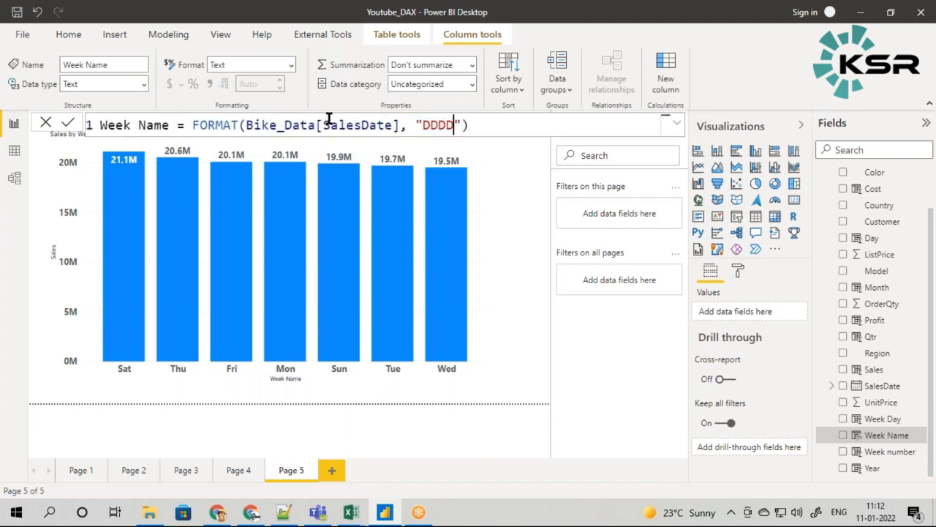
pyautogui.press('Return')
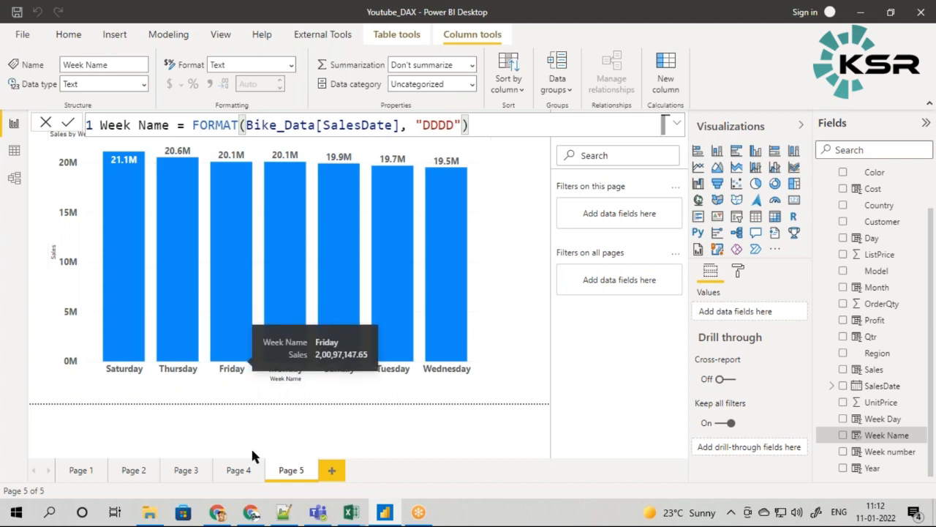
# Step: Add a new report page with an enlarged stacked column chart showing Sales by Week number
pyautogui.click(332, 470)
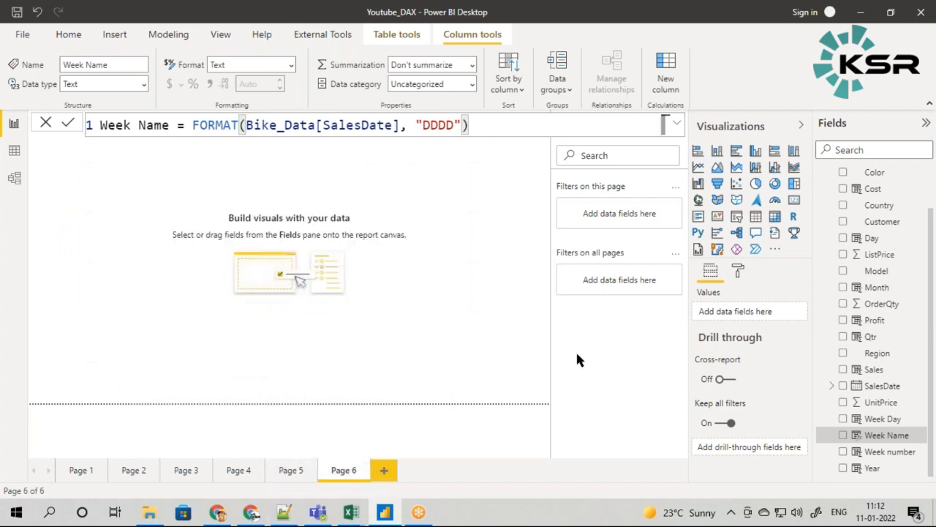
pyautogui.click(718, 157)
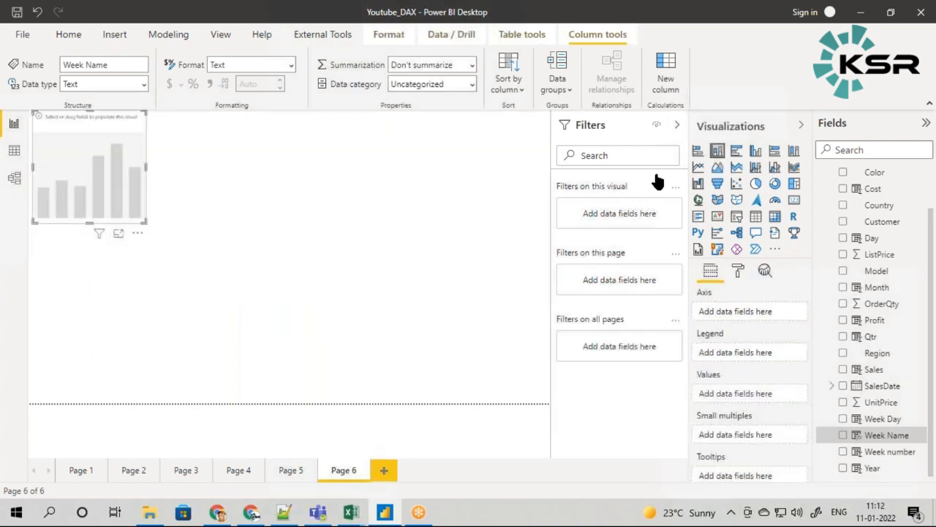
pyautogui.moveTo(146, 243); pyautogui.dragTo(530, 395)
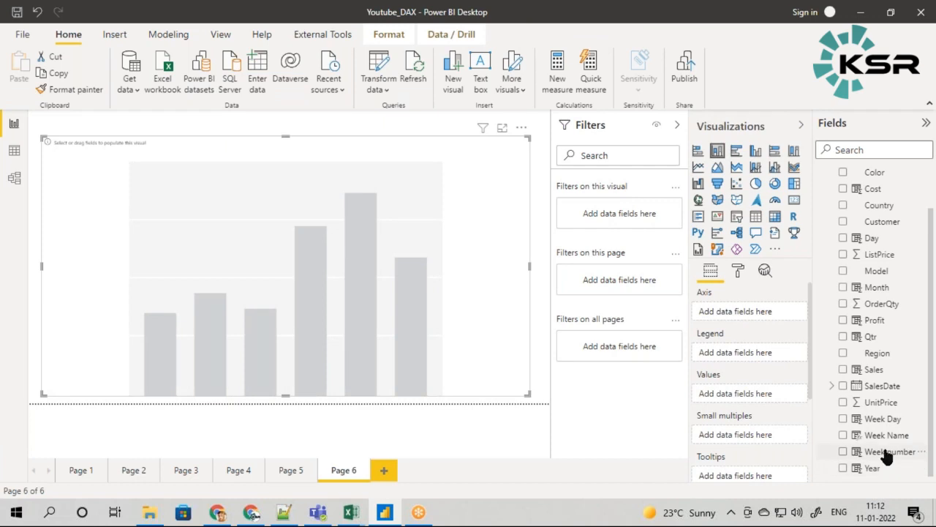
pyautogui.moveTo(887, 453); pyautogui.dragTo(723, 311)
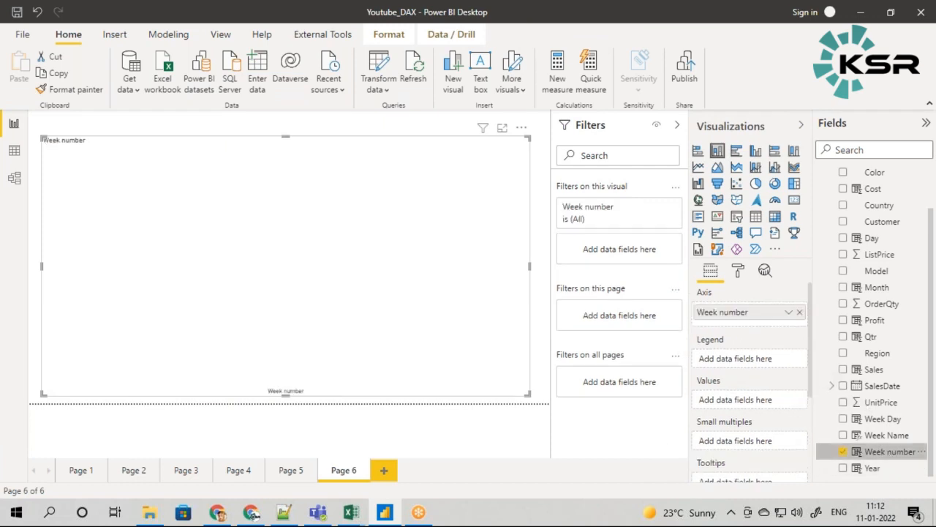
pyautogui.moveTo(869, 370); pyautogui.dragTo(738, 400)
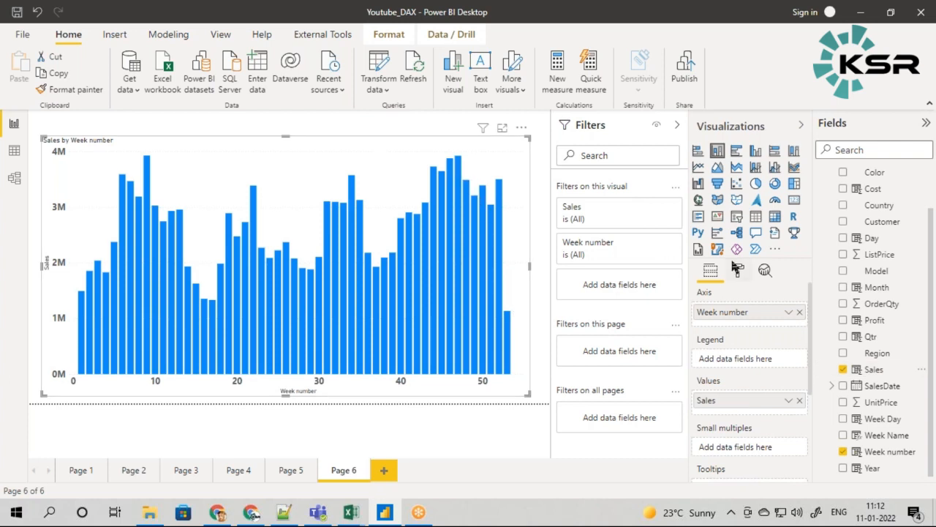
# Step: Turn on data labels for the Sales by Week number chart and widen it to the full page width
pyautogui.click(739, 272)
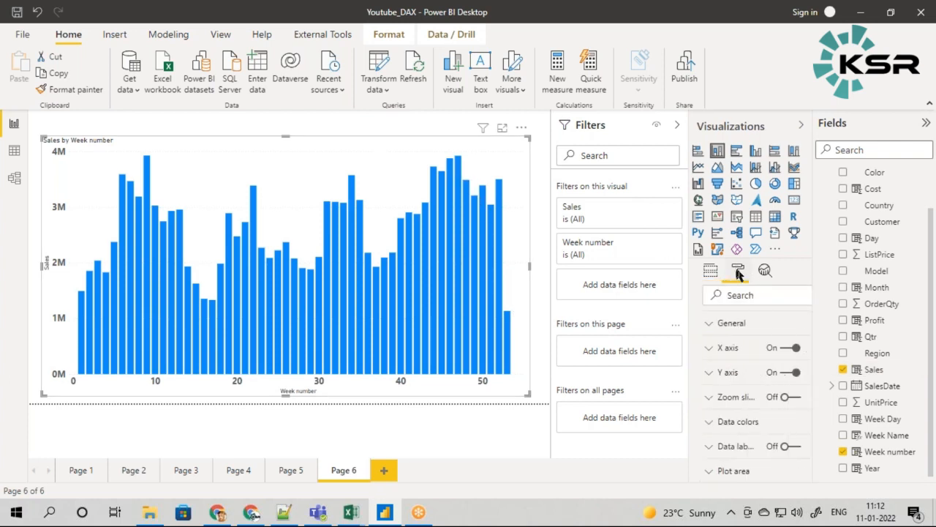
pyautogui.click(784, 446)
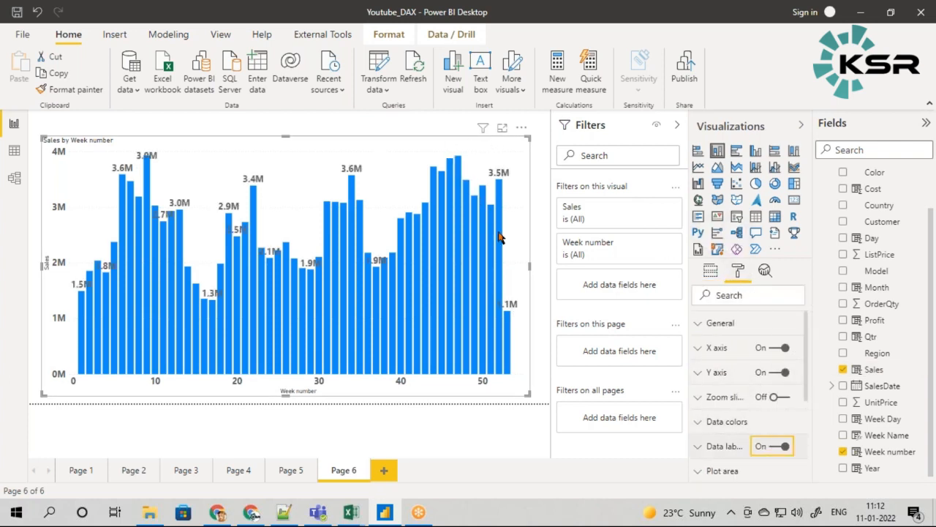
pyautogui.moveTo(531, 267); pyautogui.dragTo(550, 271)
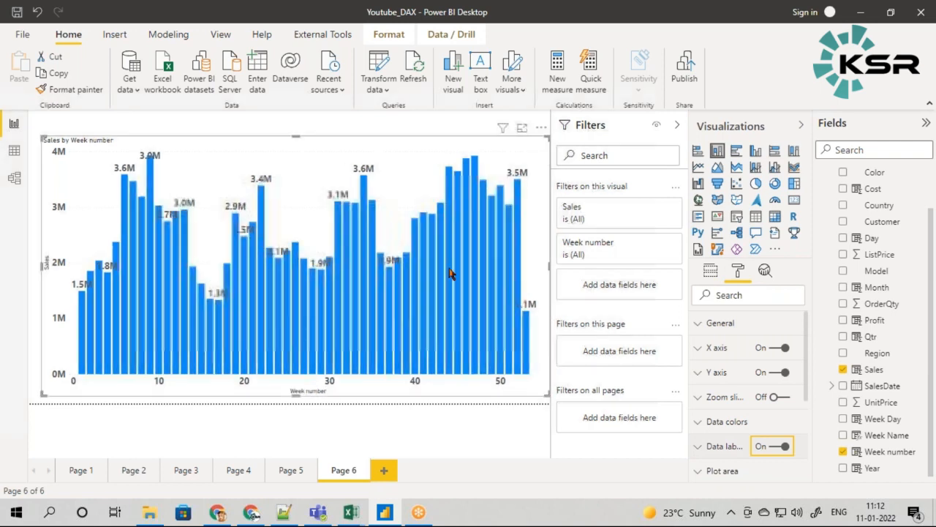
pyautogui.moveTo(42, 267); pyautogui.dragTo(28, 265)
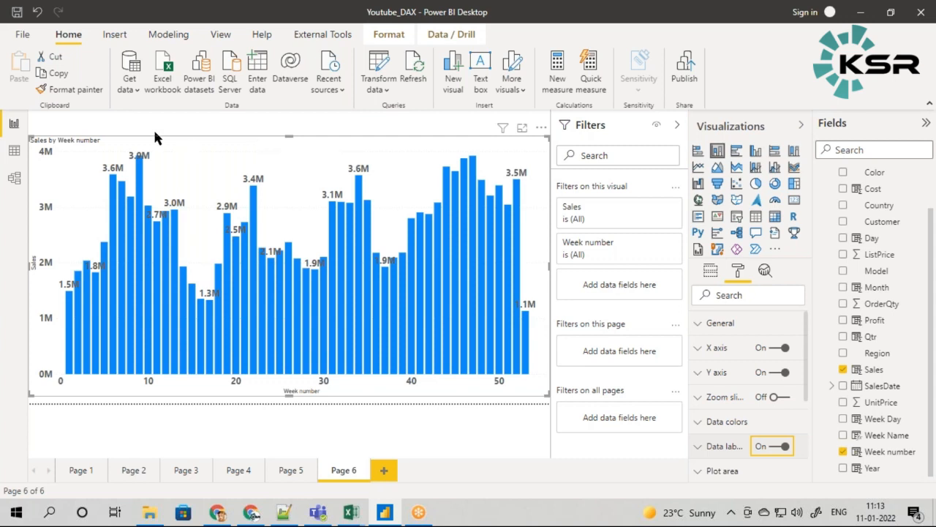
# Step: Review the Week Day, Week number and Week Name columns in the Bike_Data table alongside the Page 5 weekday chart
pyautogui.click(14, 150)
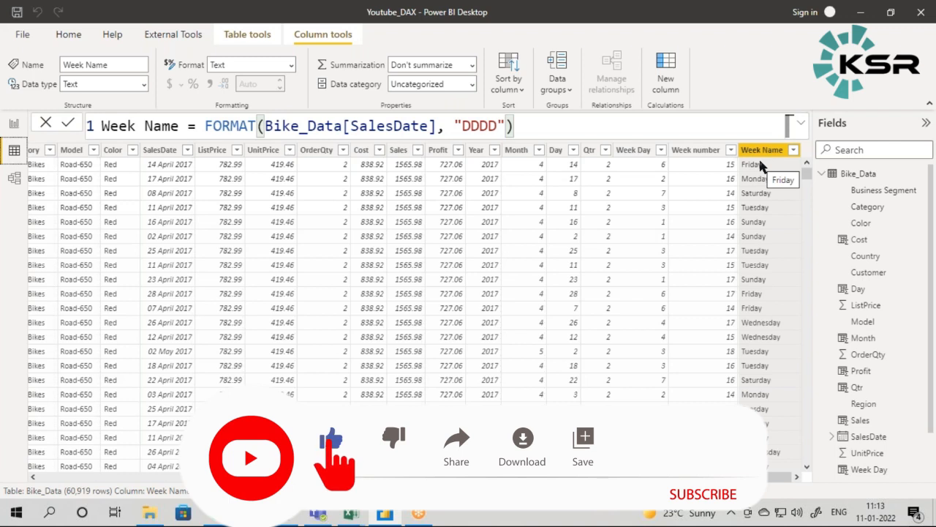
pyautogui.click(14, 124)
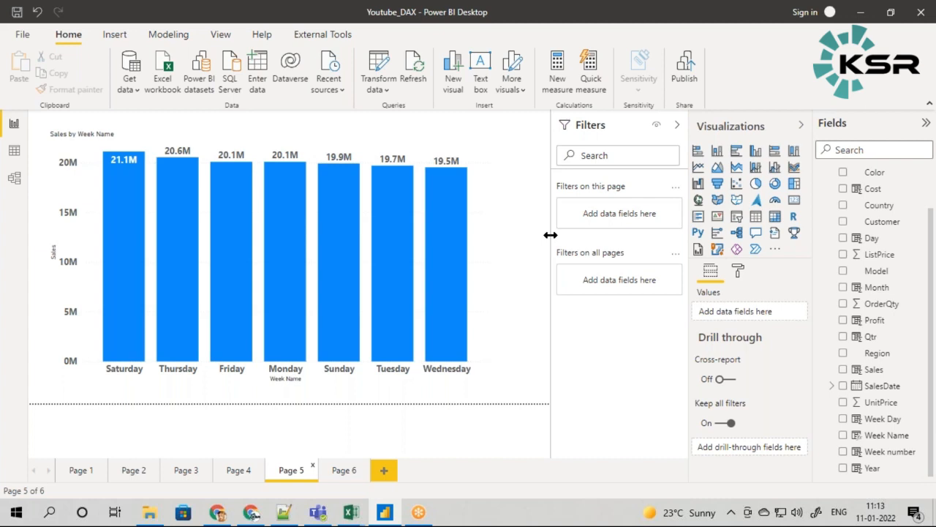
pyautogui.click(14, 151)
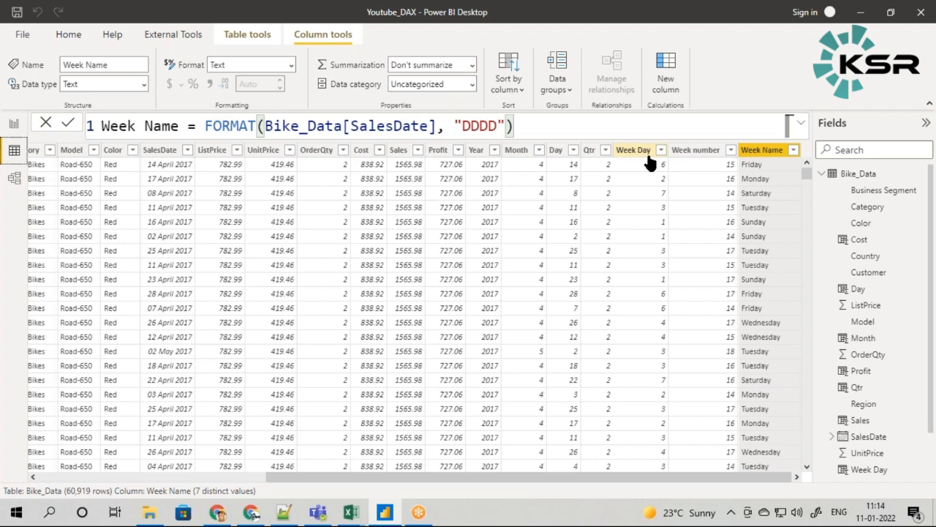
pyautogui.click(217, 115)
pyautogui.click(544, 128)
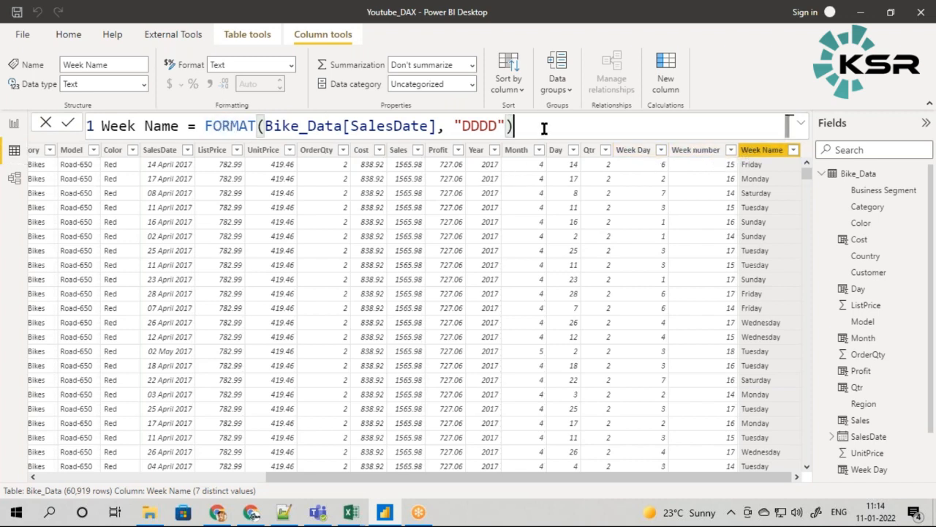